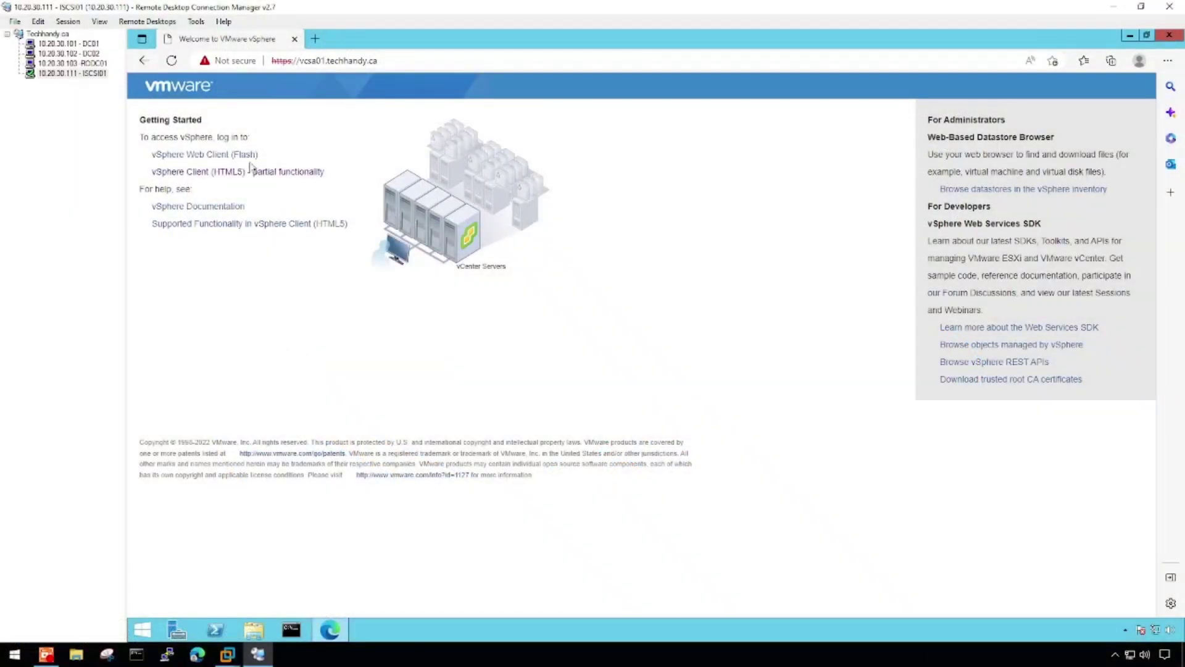
- Inspect the site's certificate-not-valid warning explaining why the vcsa01 connection isn't secure
{"action": "left_click", "coordinate": [217, 62]}
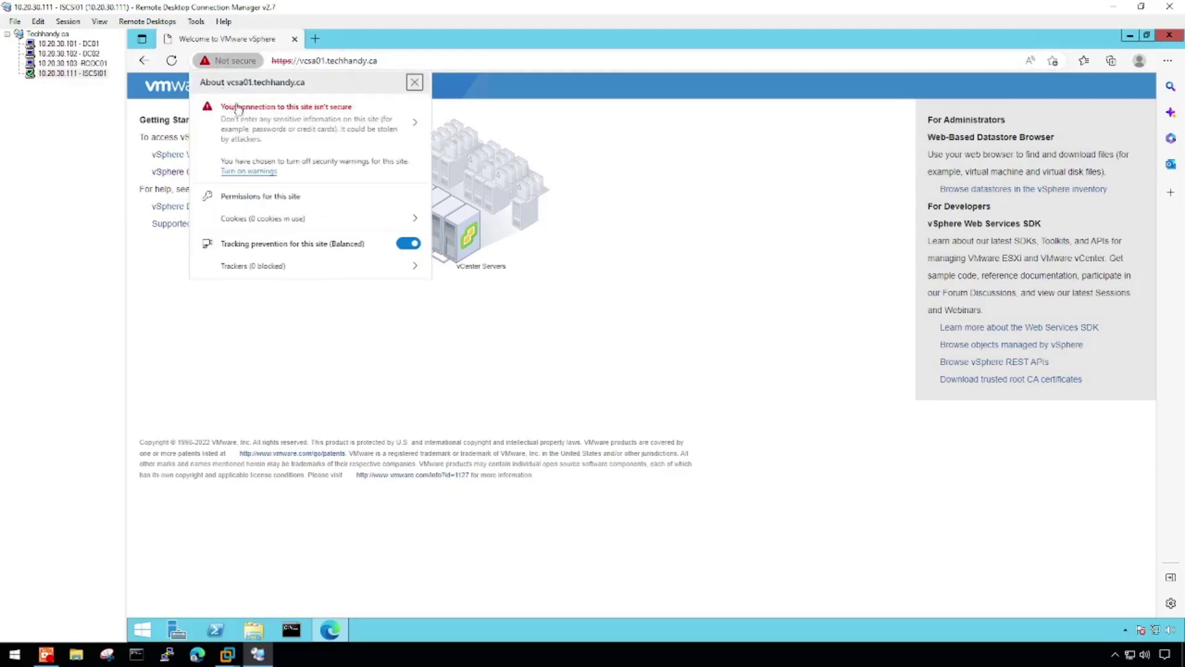
{"action": "left_click", "coordinate": [296, 119]}
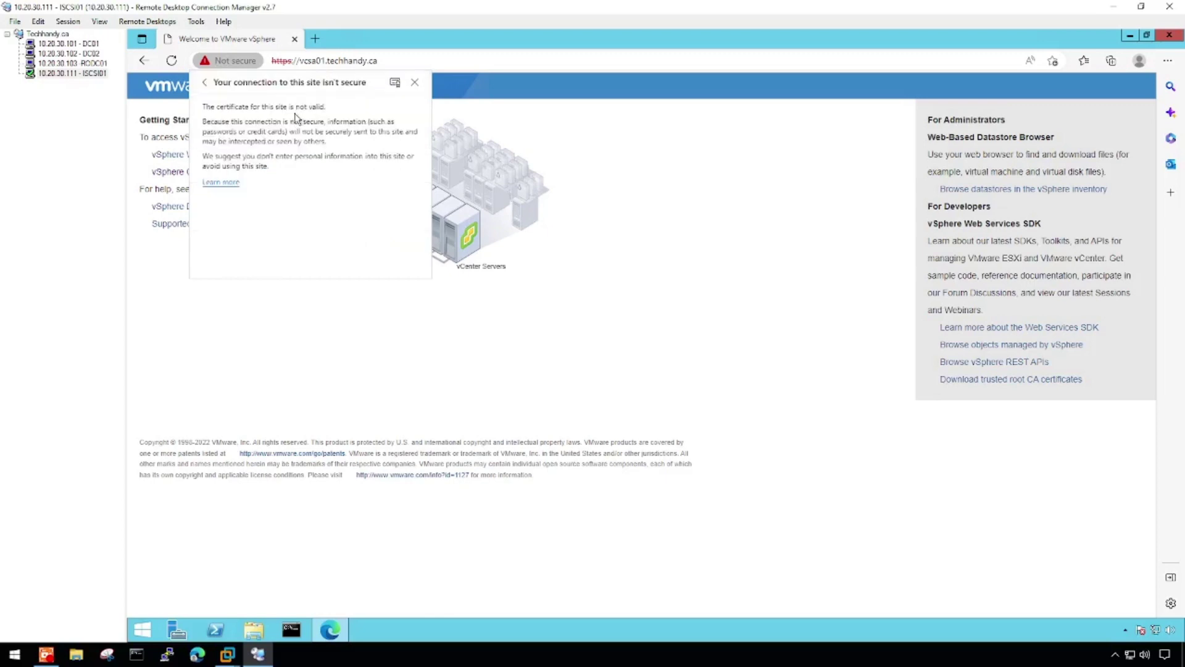
{"action": "left_click_drag", "start_coordinate": [205, 107], "coordinate": [339, 111]}
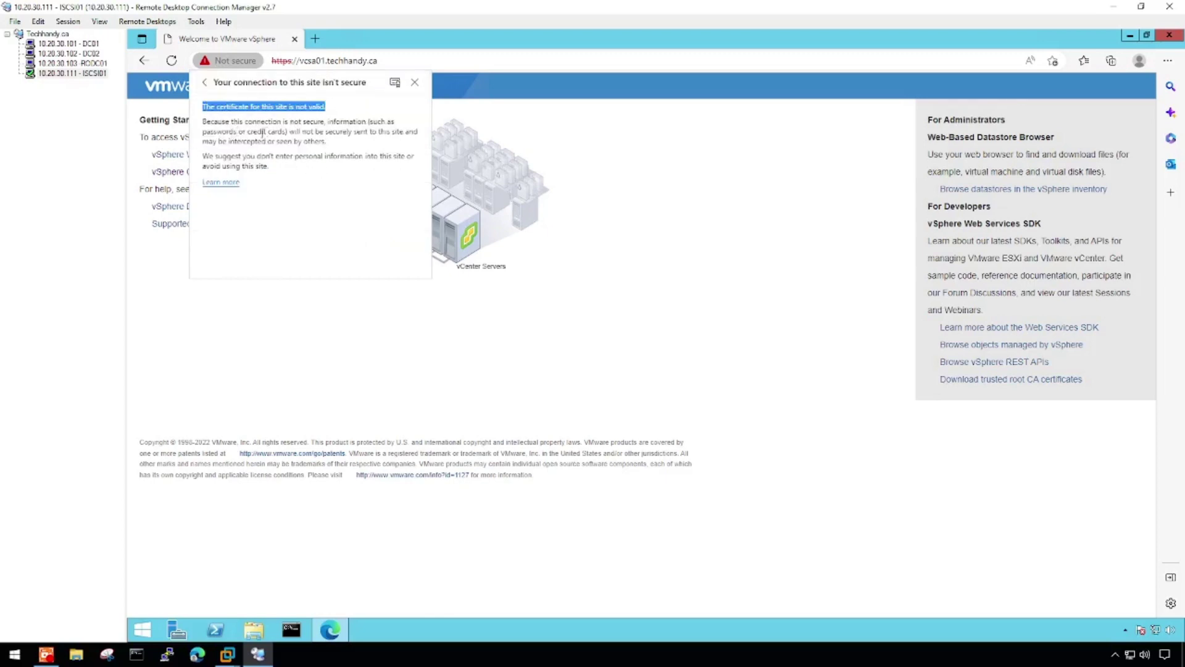
{"action": "left_click_drag", "start_coordinate": [203, 123], "coordinate": [339, 174]}
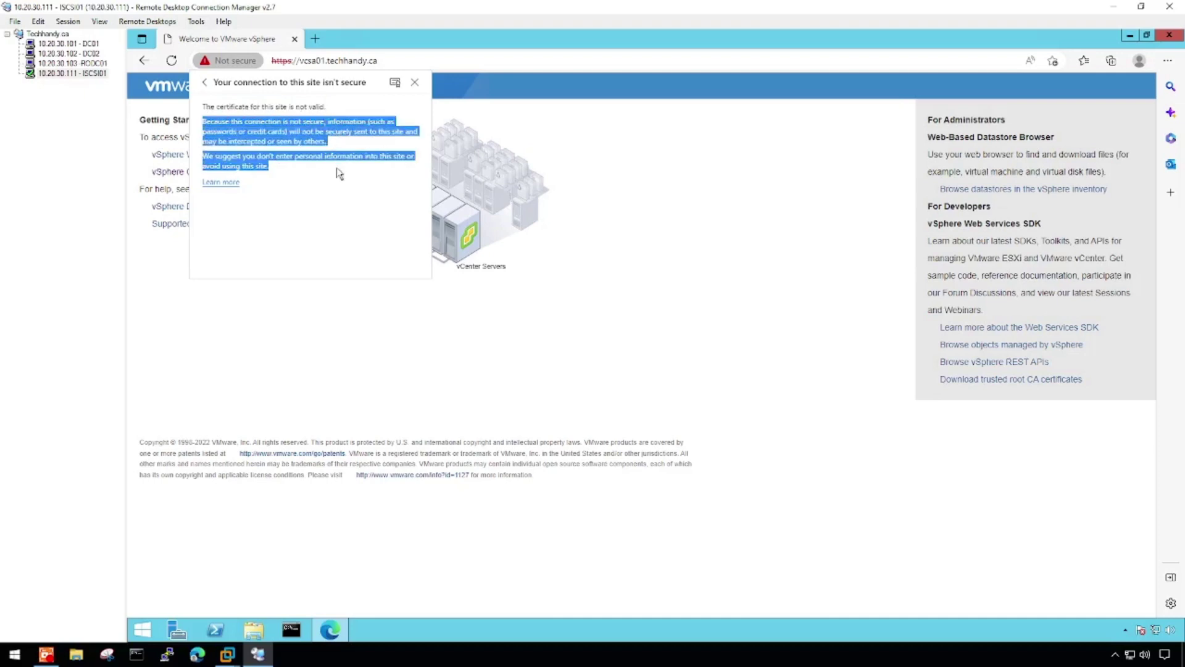
{"action": "left_click", "coordinate": [204, 82]}
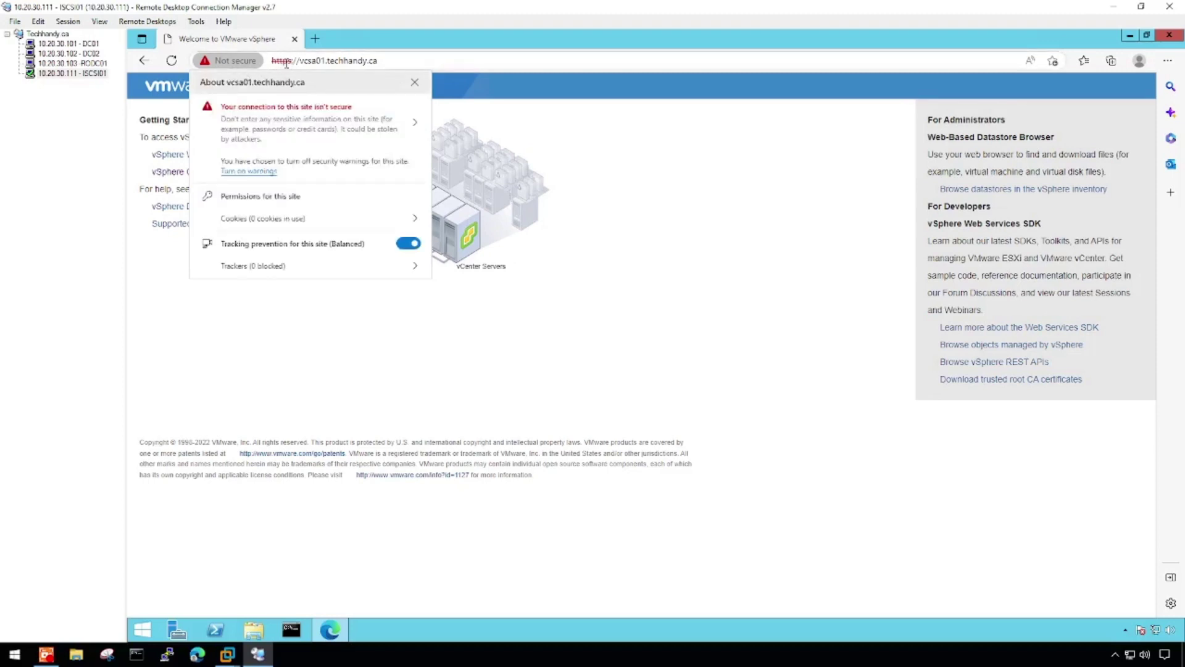
{"action": "left_click", "coordinate": [635, 335]}
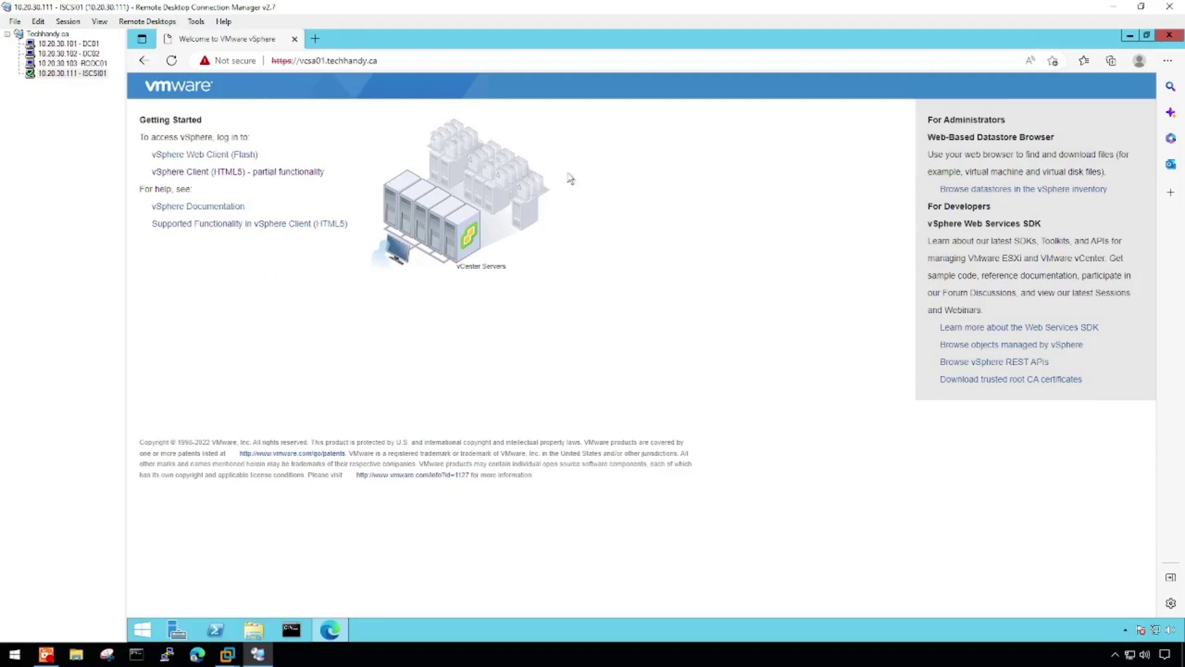
- Save the trusted root CA certificates link as download.zip on the Desktop
{"action": "right_click", "coordinate": [1038, 385]}
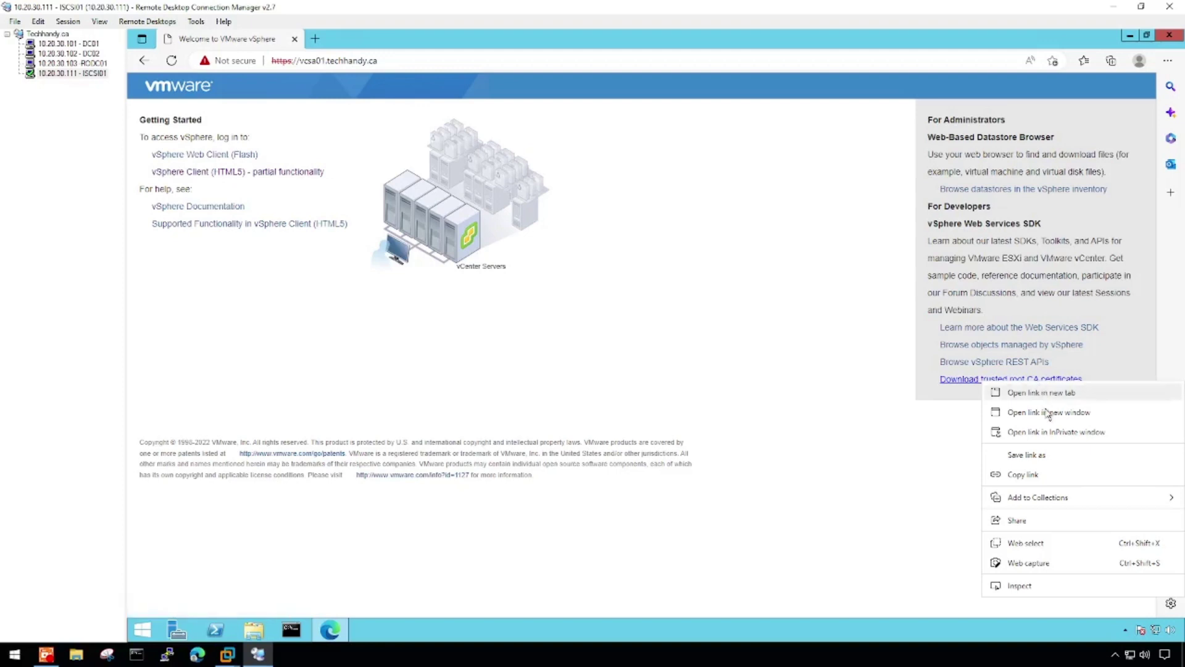
{"action": "left_click", "coordinate": [1078, 463]}
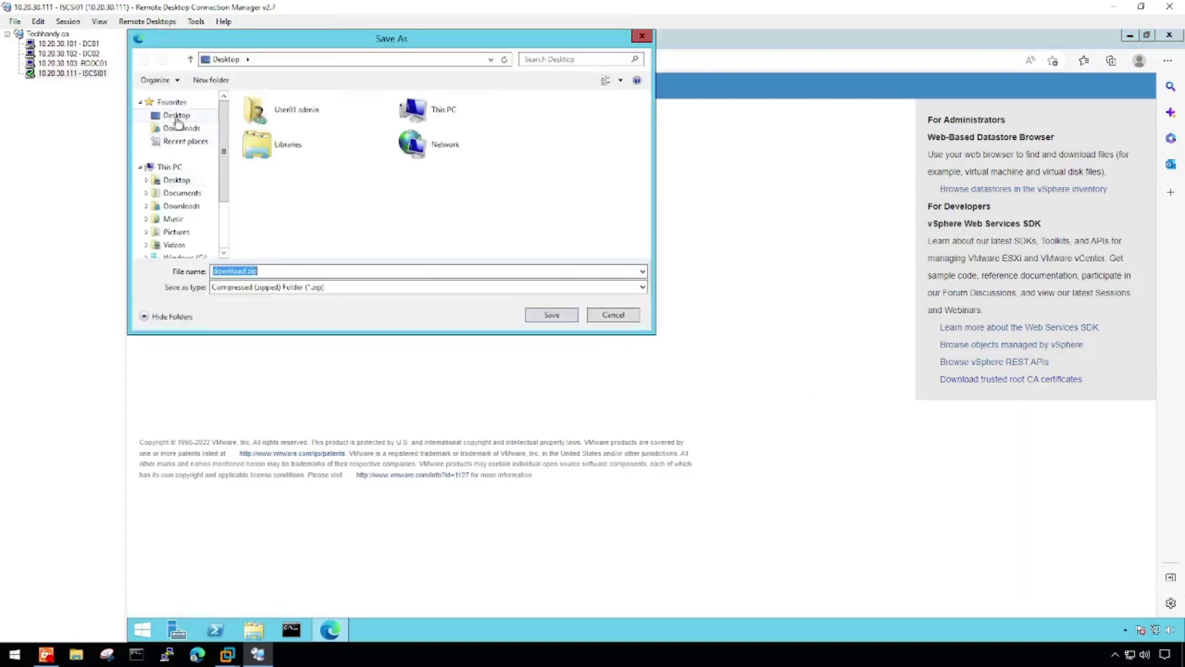
{"action": "left_click", "coordinate": [176, 116]}
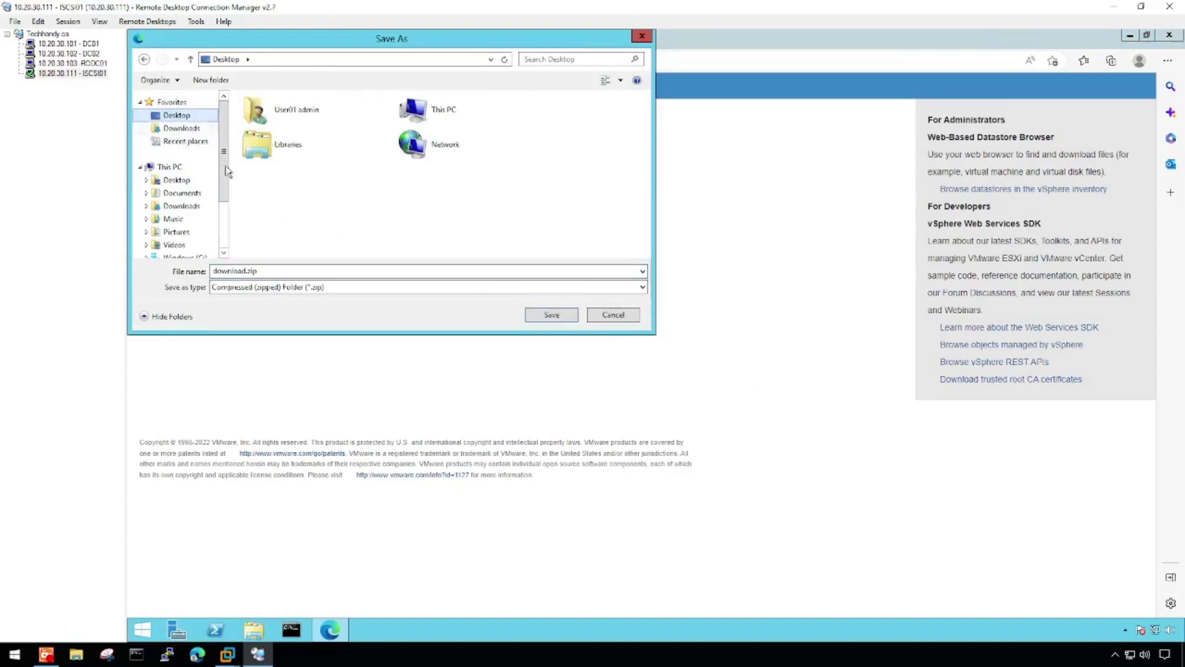
{"action": "left_click", "coordinate": [552, 315]}
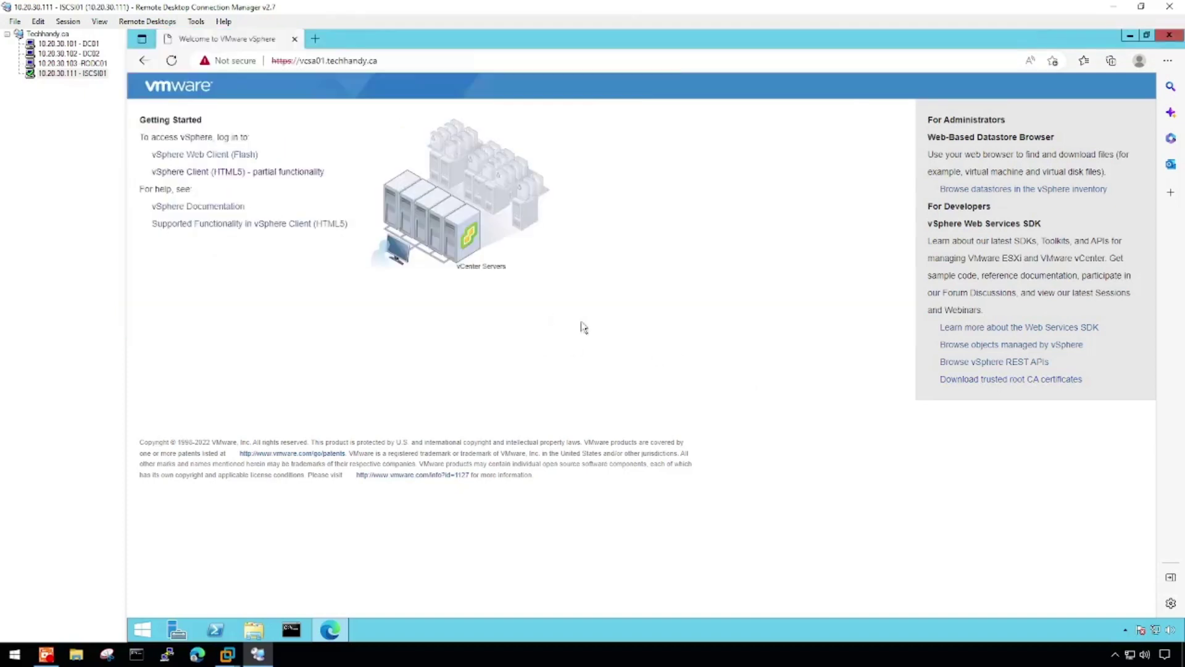
{"action": "left_click", "coordinate": [1132, 36]}
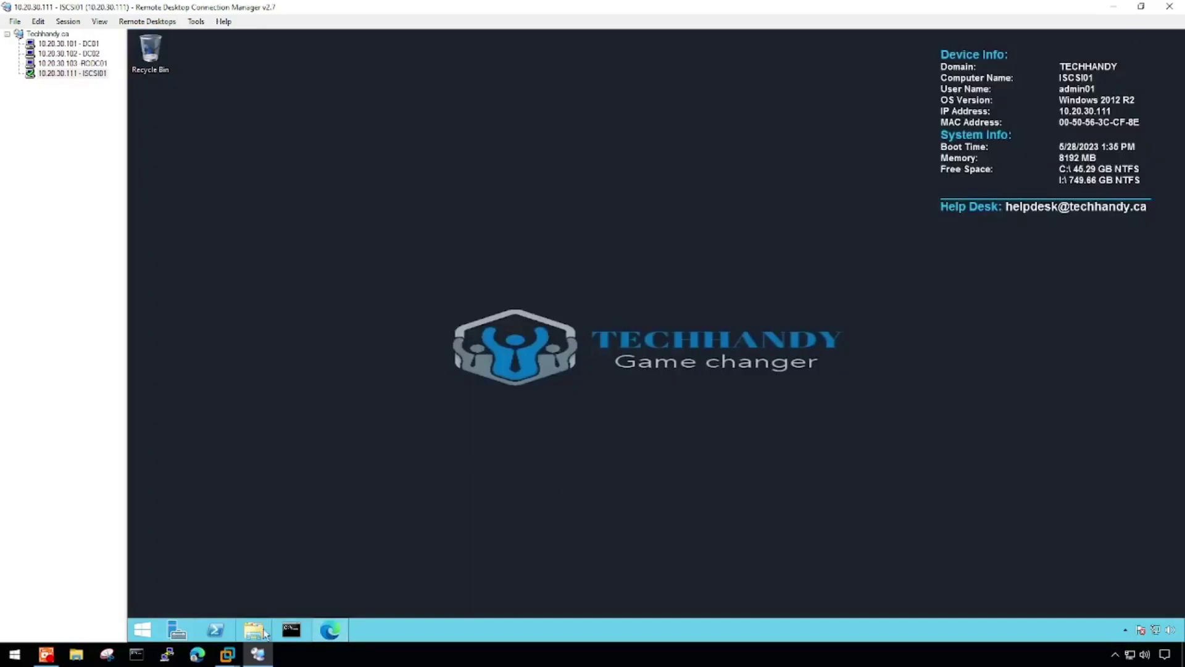
- Bring Edge back and check its recent downloads list for download.zip
{"action": "left_click", "coordinate": [336, 631]}
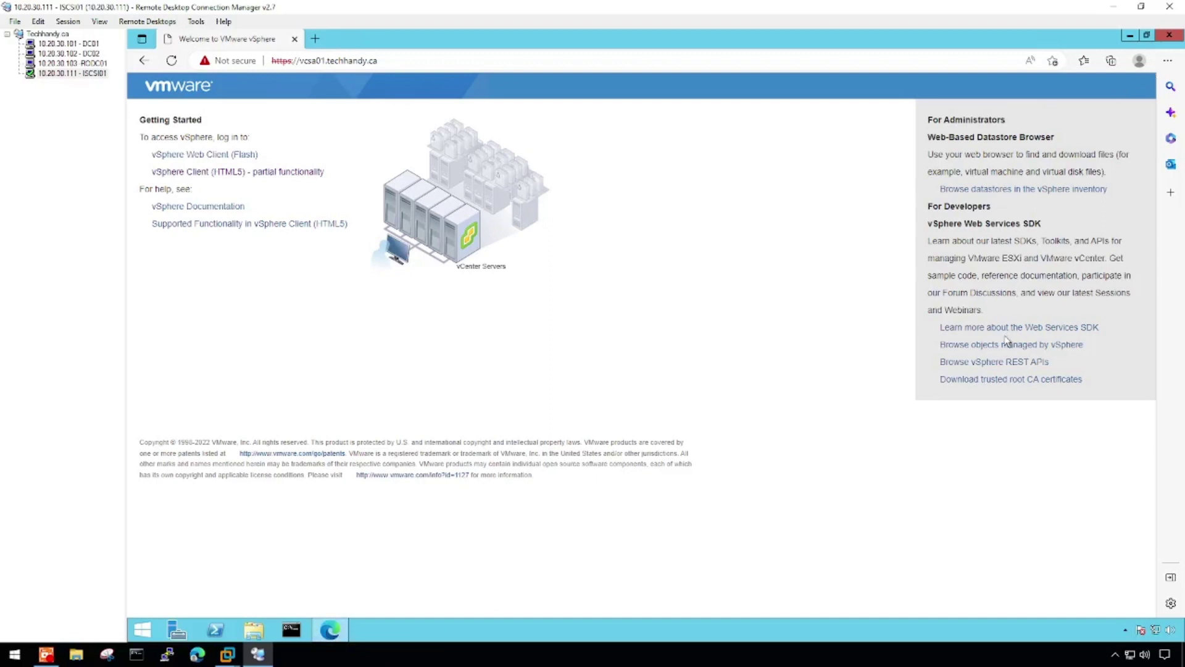
{"action": "left_click", "coordinate": [344, 628]}
{"action": "left_click", "coordinate": [343, 627]}
{"action": "left_click", "coordinate": [1165, 60]}
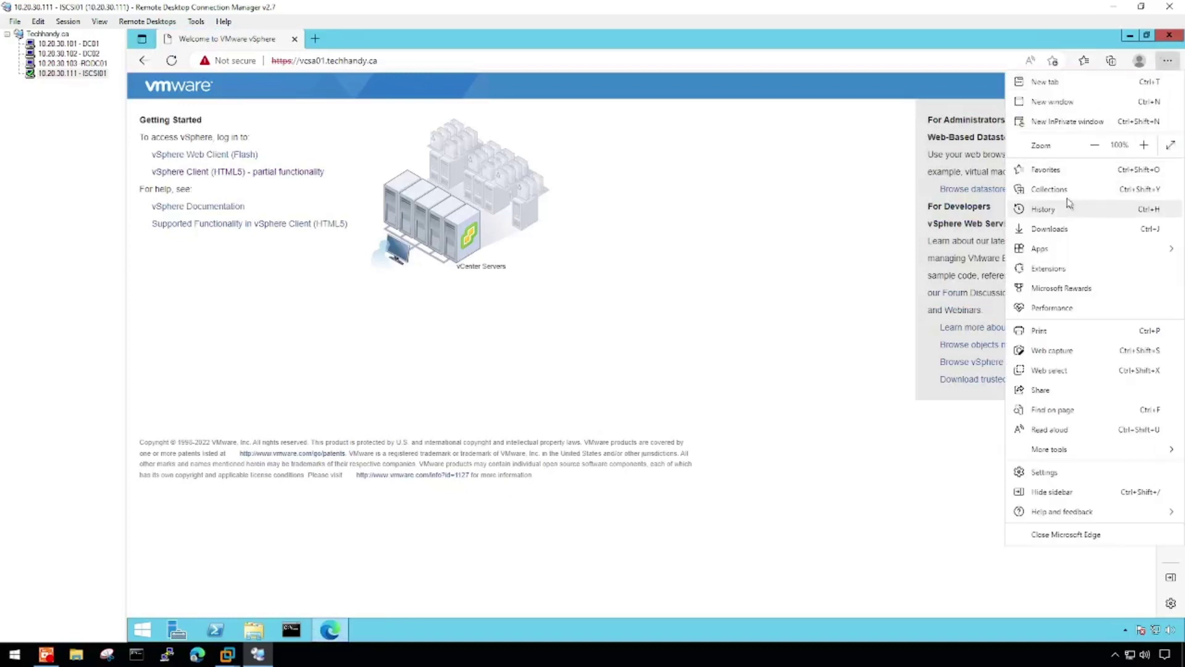
{"action": "left_click", "coordinate": [1059, 229]}
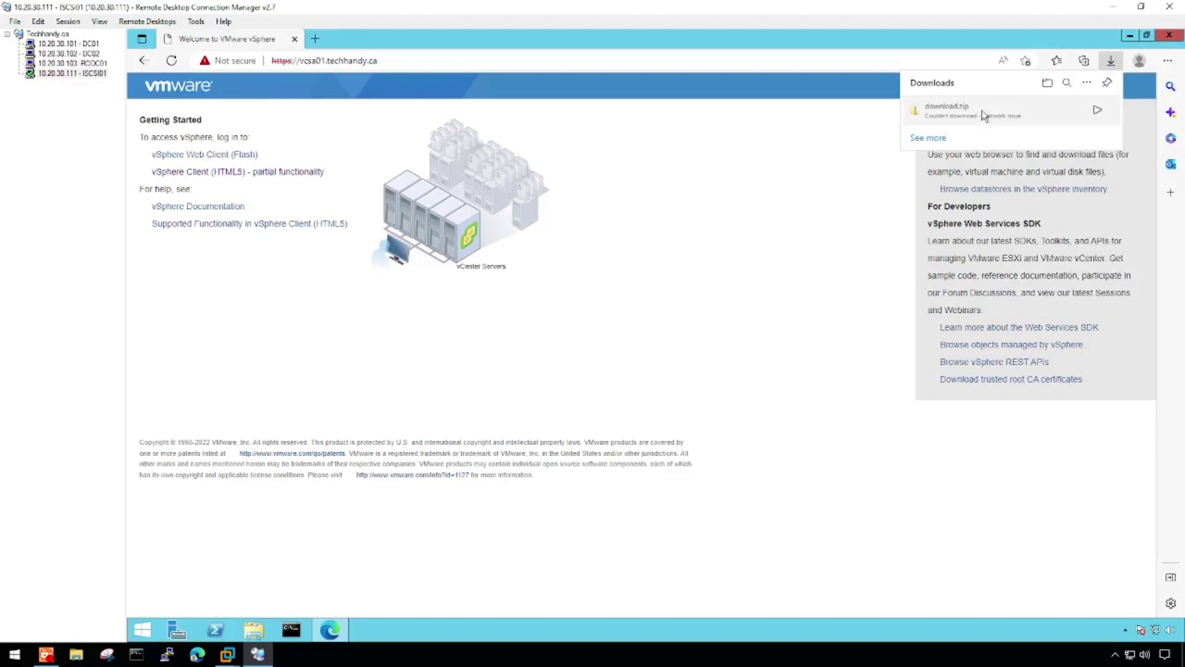
- Reload the vcsa01.techhandy.ca welcome page in a fresh browser window
{"action": "left_click_drag", "start_coordinate": [388, 59], "coordinate": [301, 61]}
{"action": "right_click", "coordinate": [306, 62]}
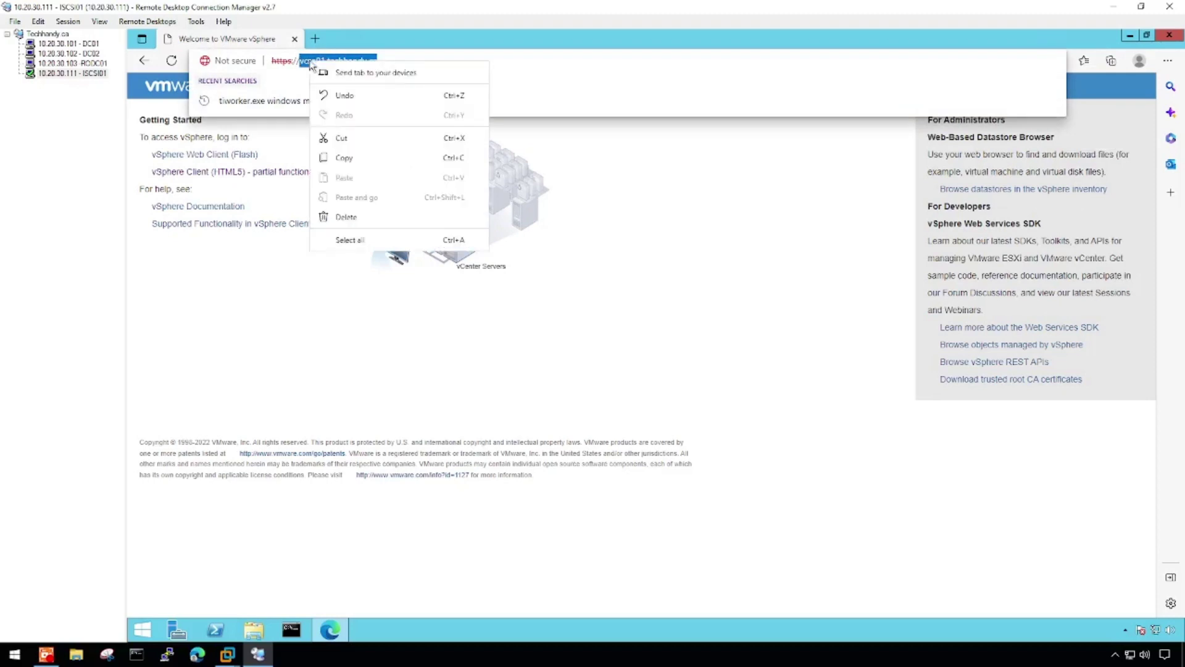
{"action": "left_click", "coordinate": [355, 158]}
{"action": "left_click", "coordinate": [868, 288]}
{"action": "key", "text": "super+d"}
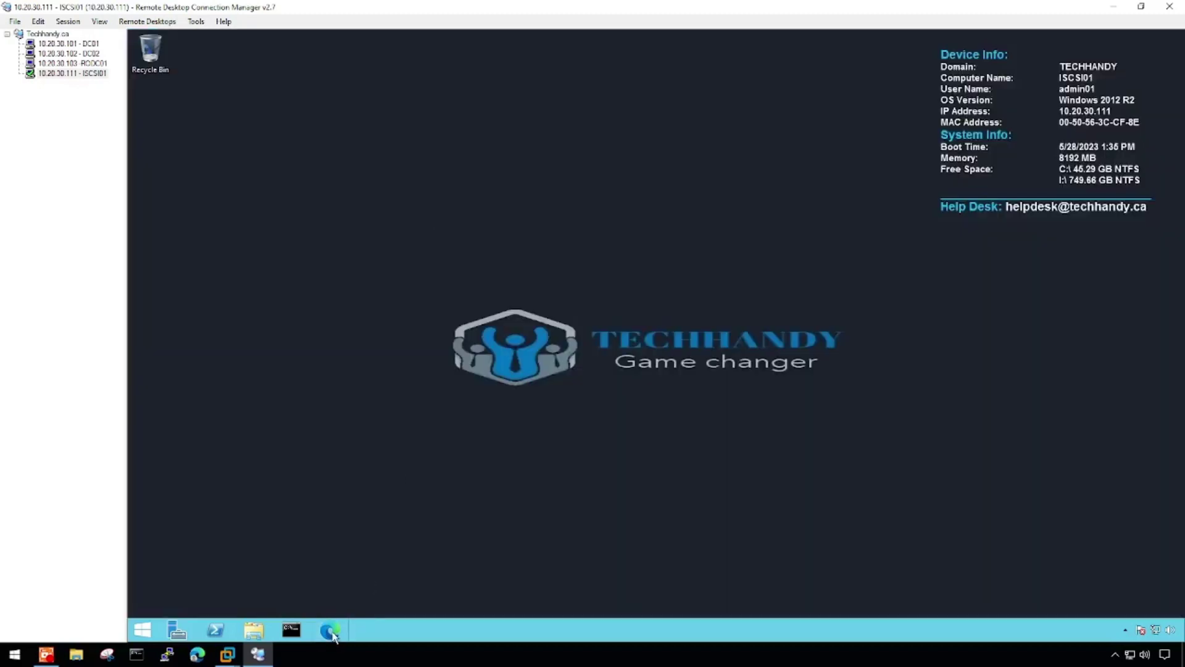
{"action": "left_click", "coordinate": [330, 630]}
{"action": "right_click", "coordinate": [543, 59]}
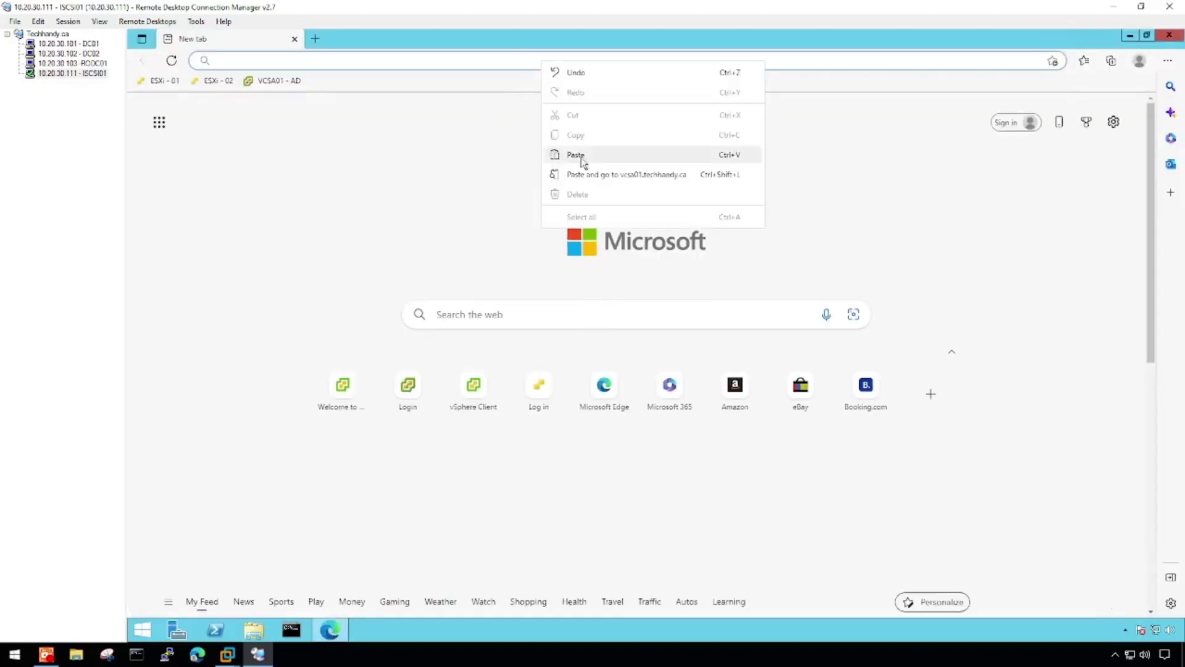
{"action": "left_click", "coordinate": [576, 155]}
{"action": "key", "text": "Return"}
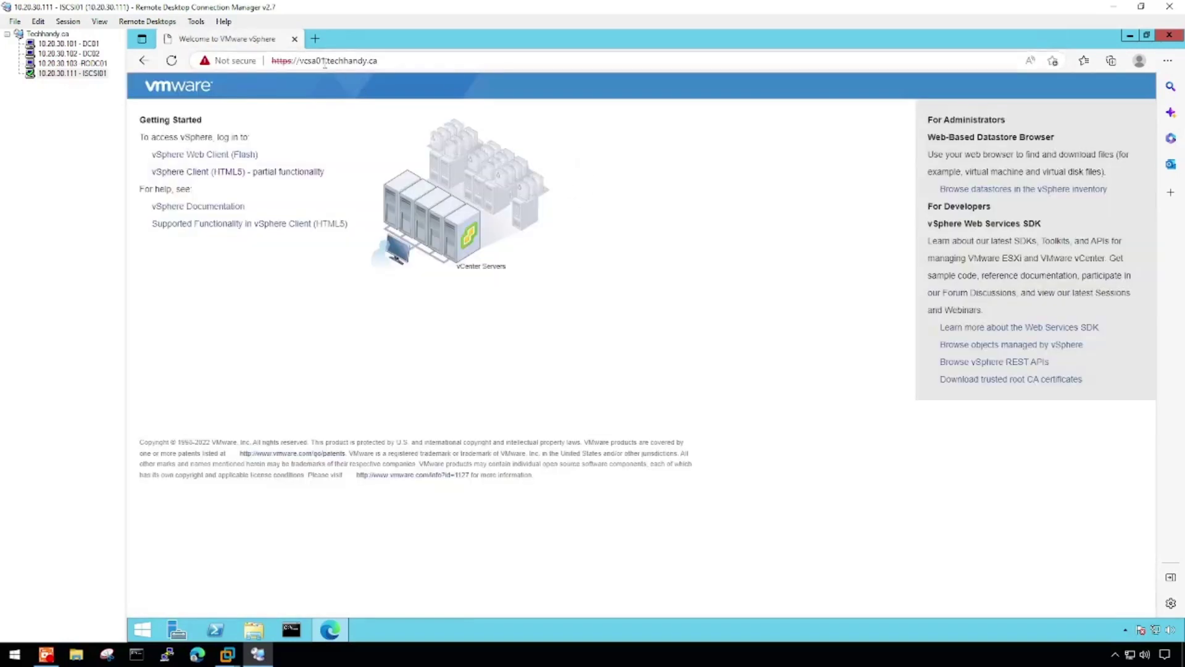
- Save the trusted root CA certificates as download.zip again and minimize Edge
{"action": "right_click", "coordinate": [1037, 382]}
{"action": "left_click", "coordinate": [1049, 457]}
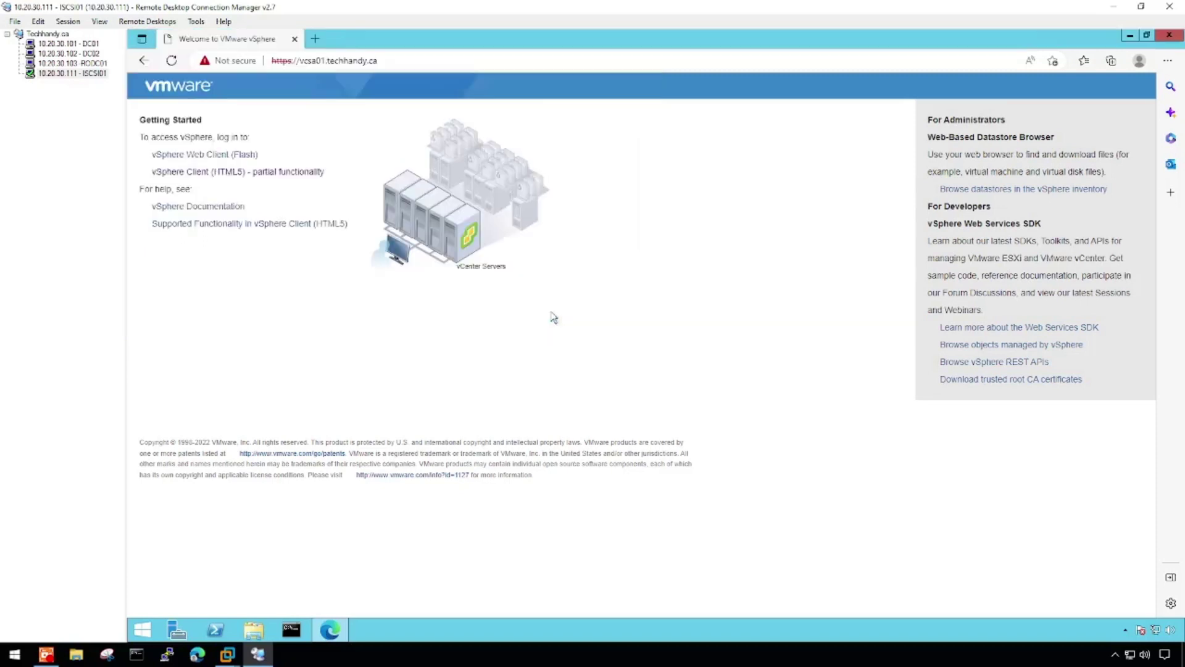
{"action": "left_click", "coordinate": [553, 315]}
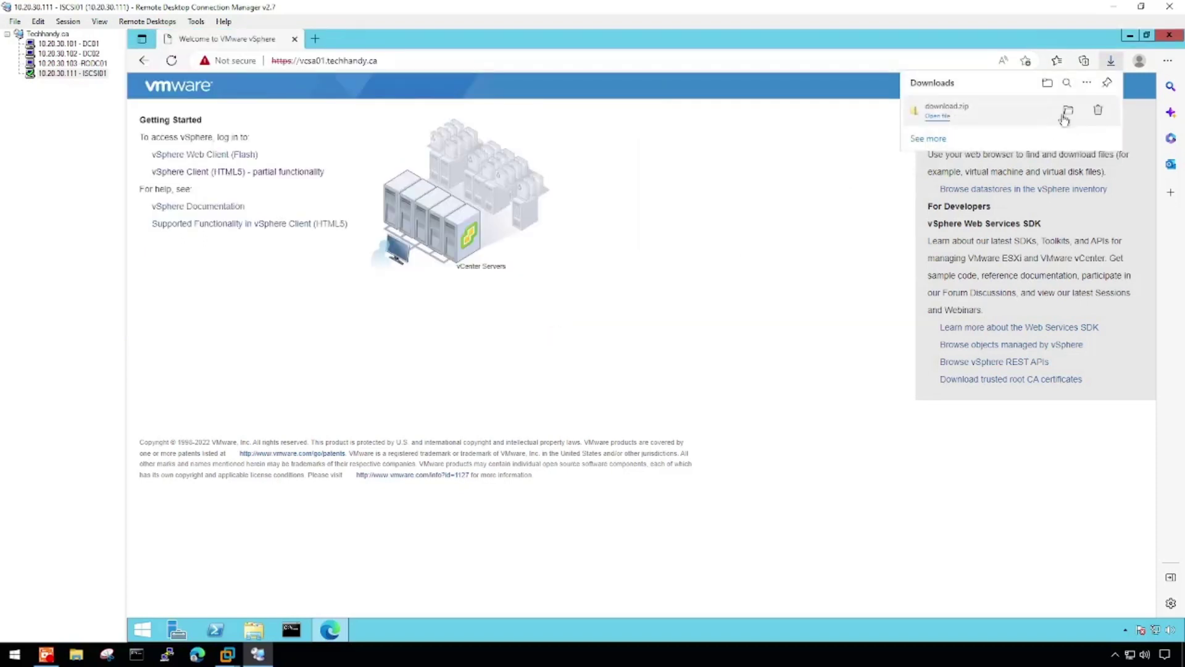
{"action": "left_click", "coordinate": [1130, 37]}
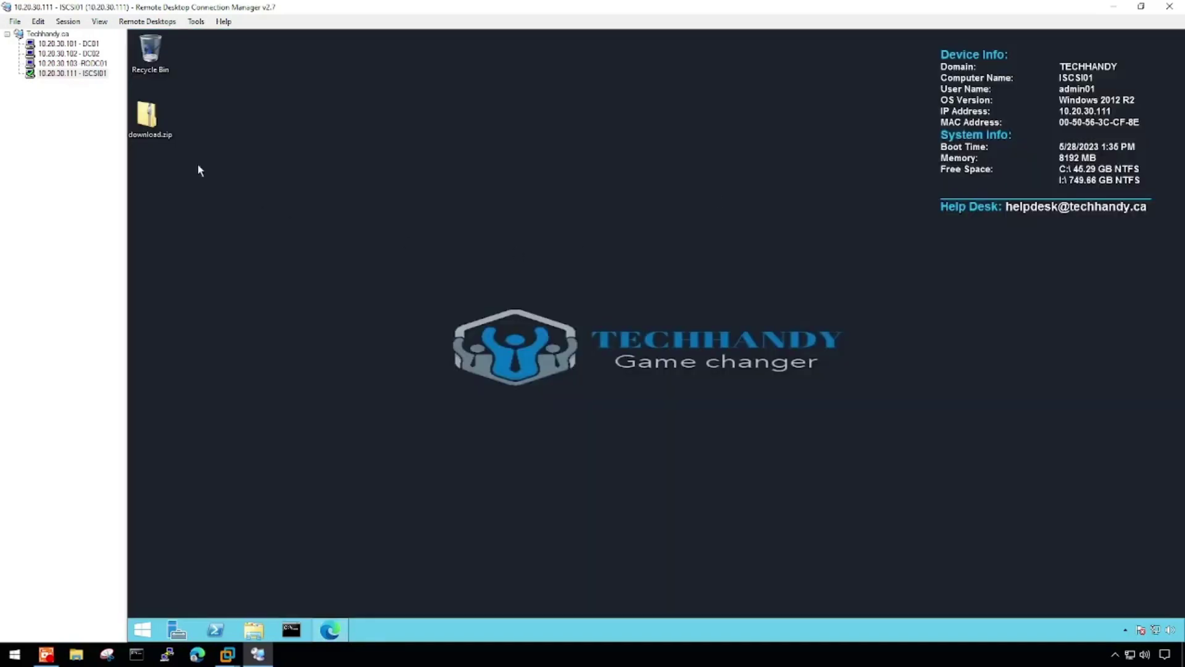
- Extract download.zip into a download folder and open it
{"action": "right_click", "coordinate": [157, 128]}
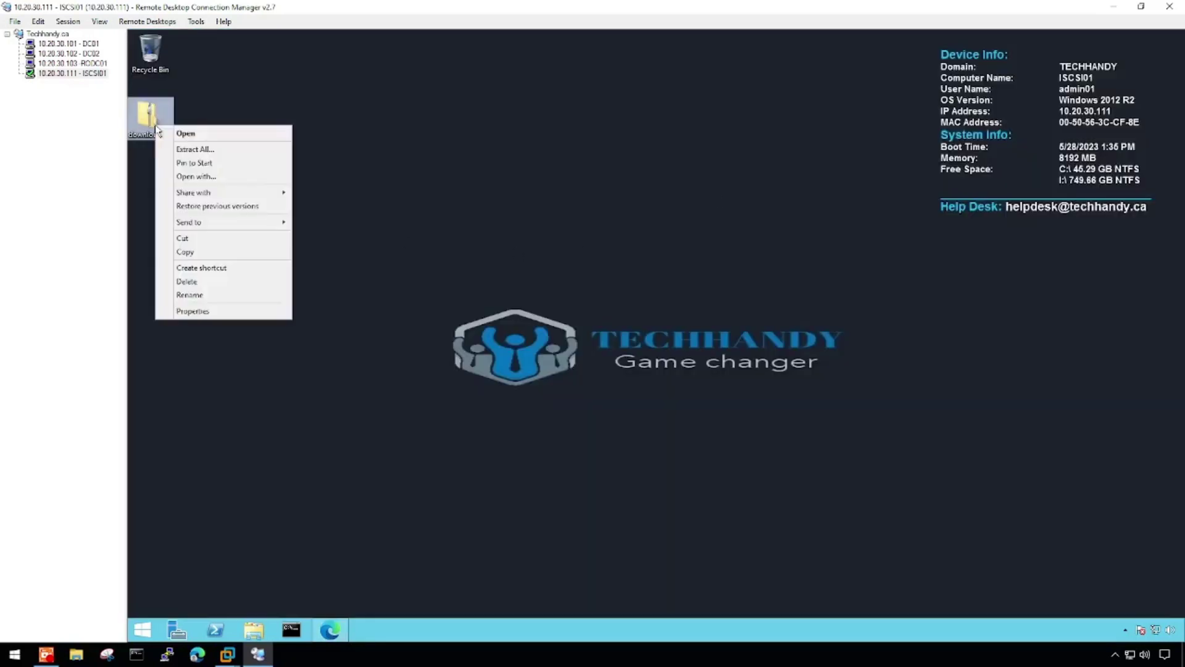
{"action": "left_click", "coordinate": [236, 150]}
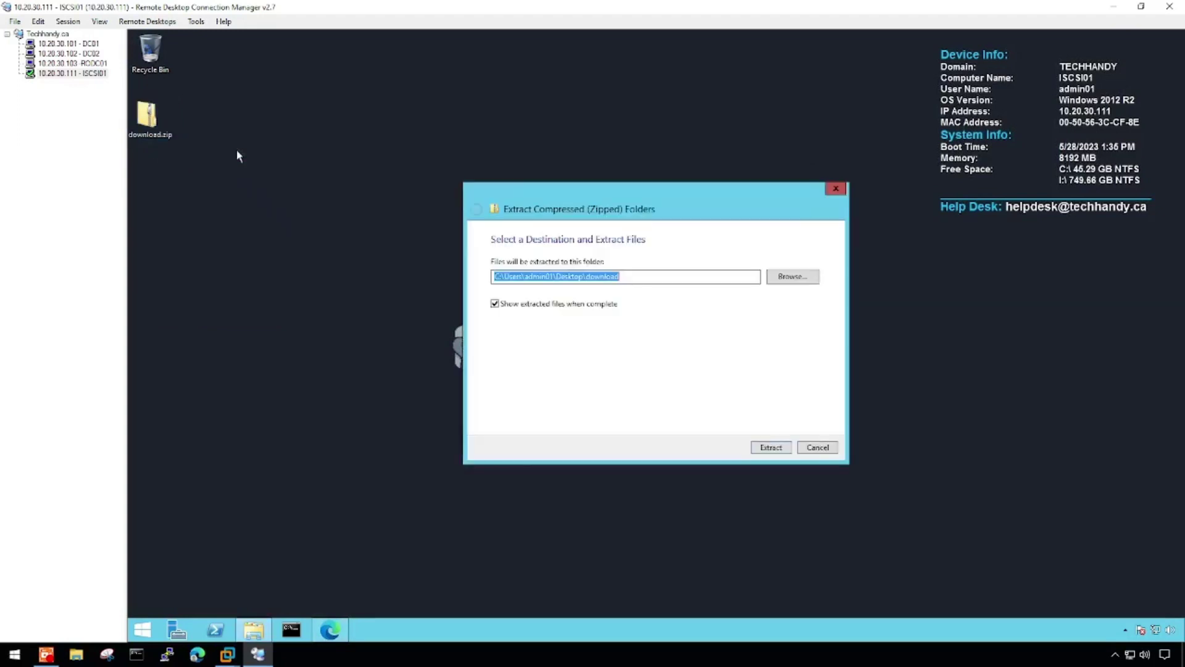
{"action": "left_click", "coordinate": [772, 448]}
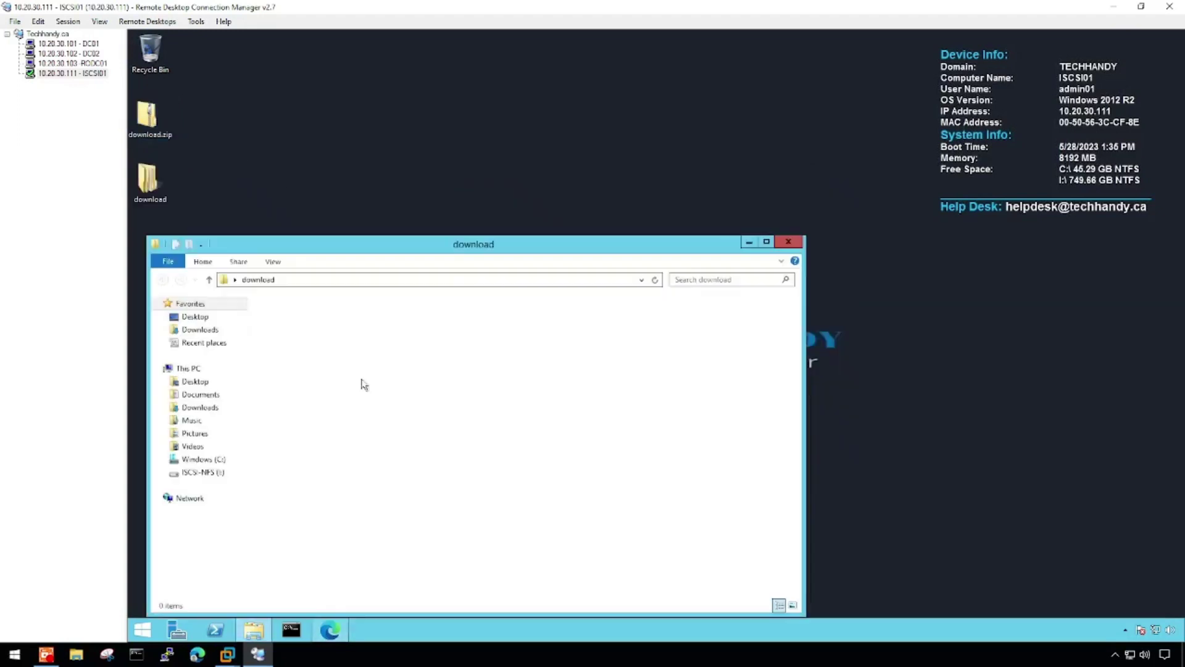
{"action": "left_click", "coordinate": [788, 241]}
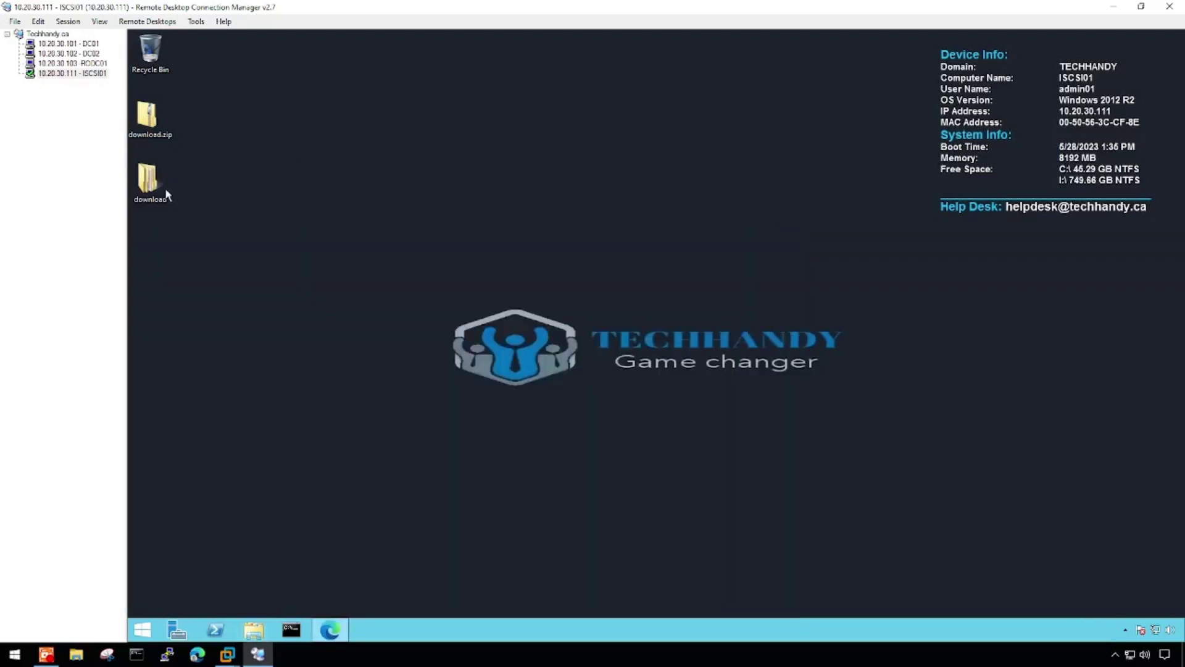
{"action": "double_click", "coordinate": [159, 188]}
{"action": "left_click_drag", "start_coordinate": [454, 242], "coordinate": [531, 116]}
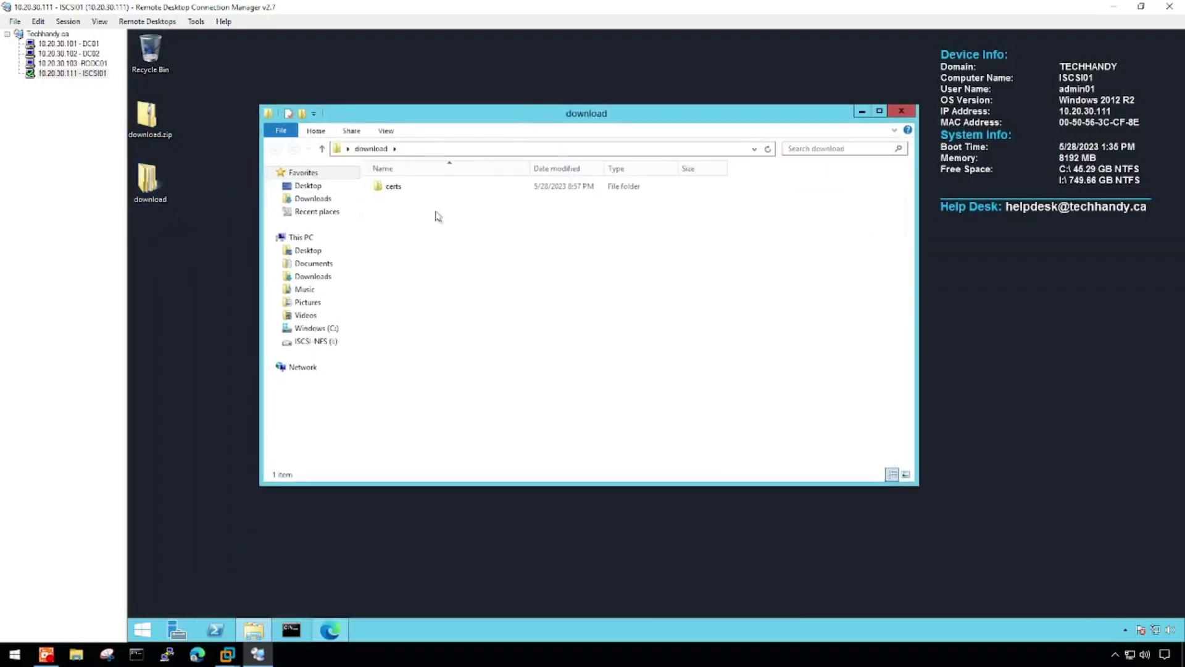
- Copy 63d67c68.0.crt from download\certs\win and minimize the folder window
{"action": "left_click", "coordinate": [390, 187]}
{"action": "double_click", "coordinate": [391, 187]}
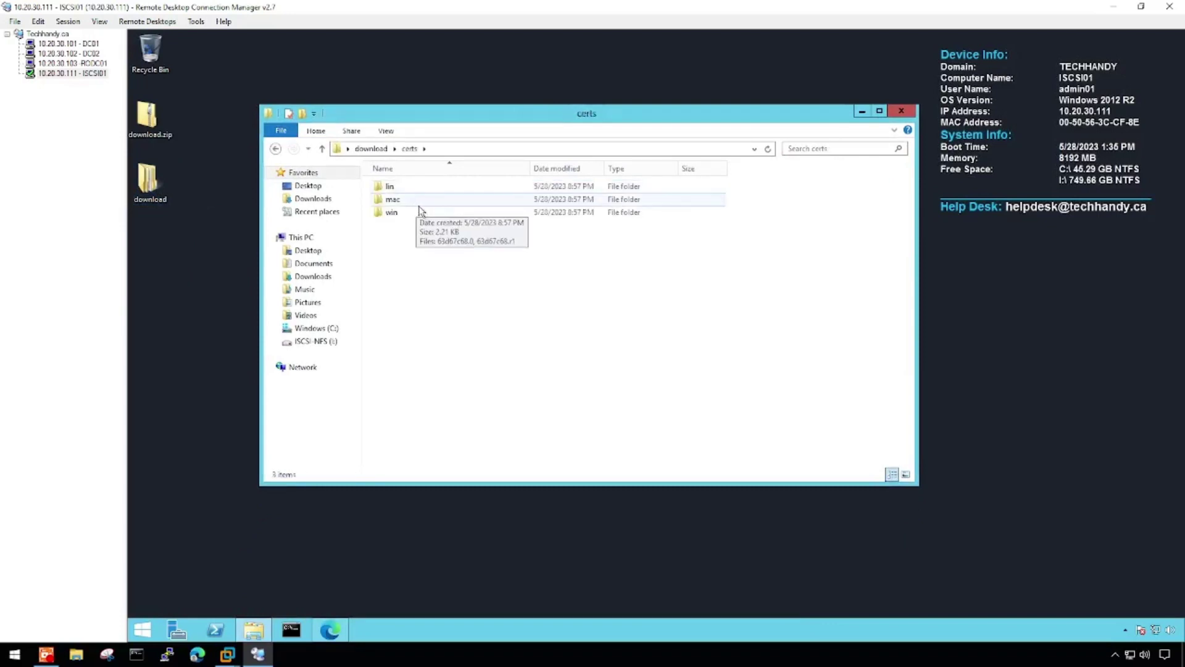
{"action": "double_click", "coordinate": [429, 212]}
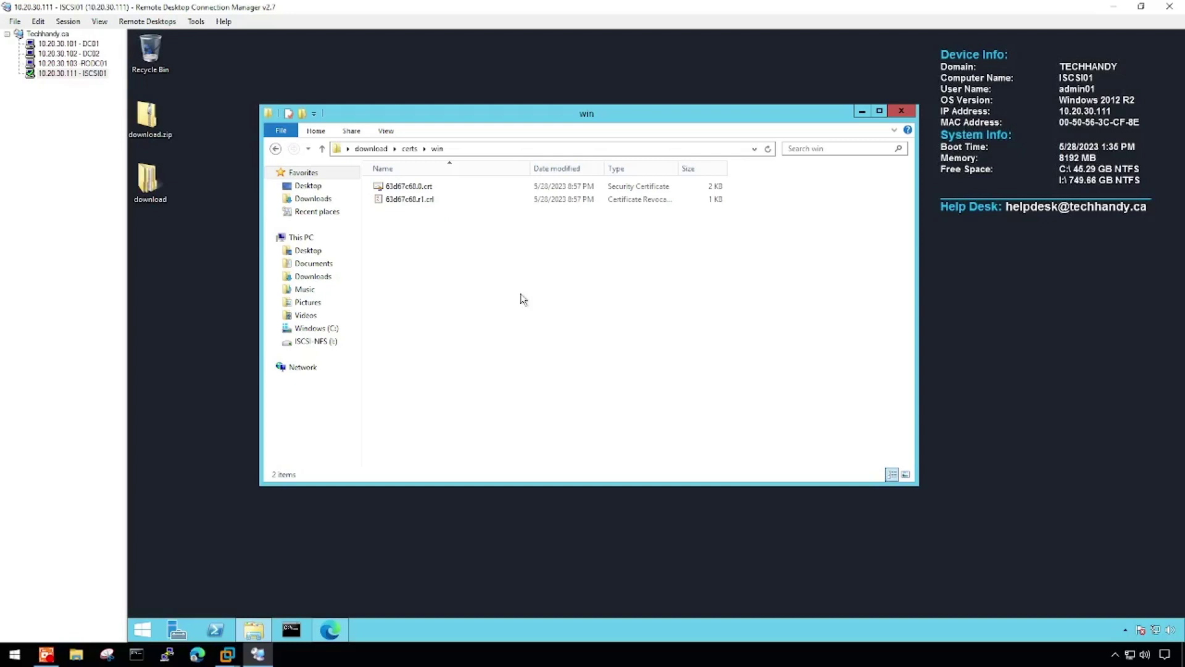
{"action": "left_click", "coordinate": [432, 191]}
{"action": "right_click", "coordinate": [431, 193]}
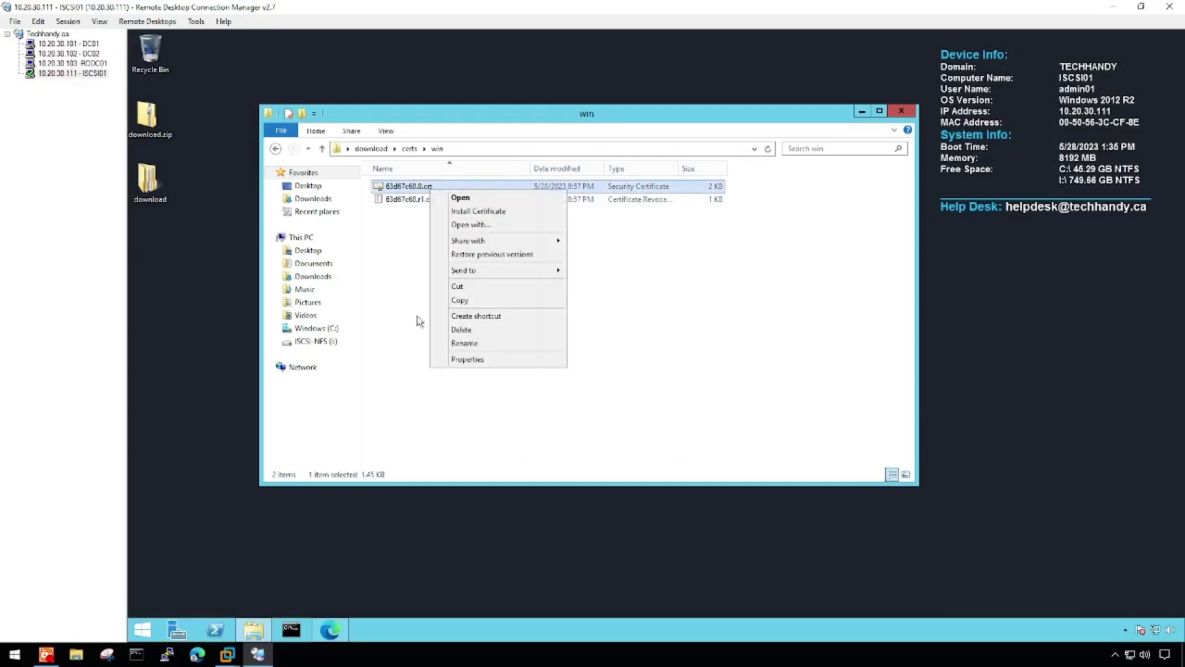
{"action": "left_click", "coordinate": [475, 300]}
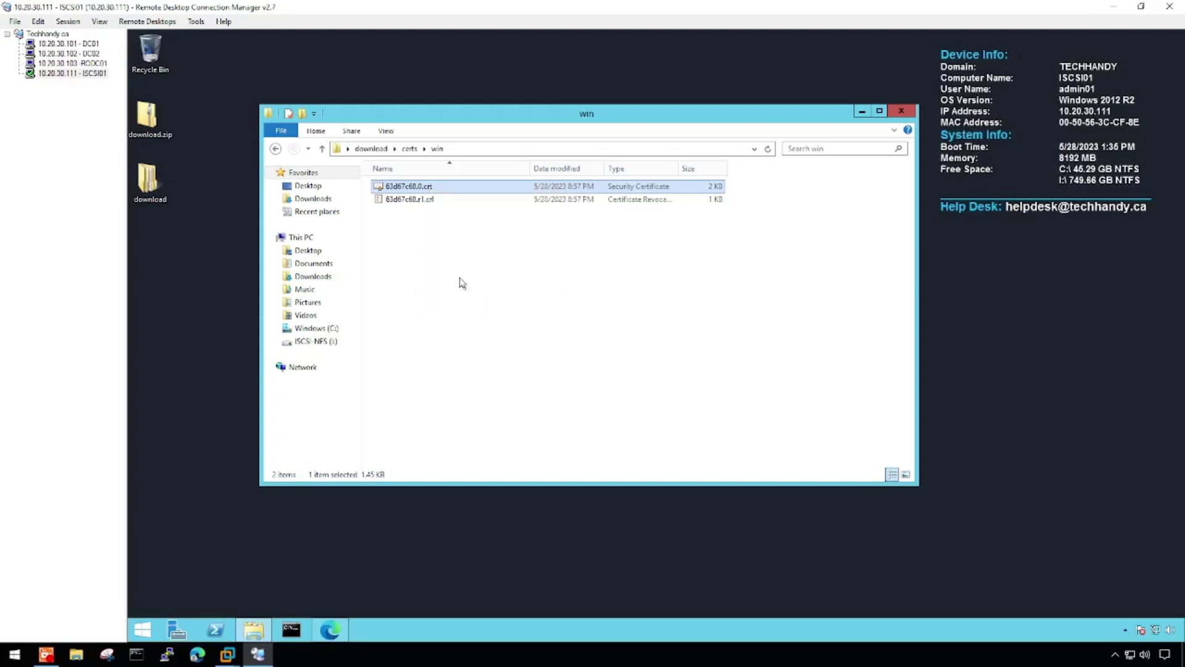
{"action": "double_click", "coordinate": [678, 168]}
{"action": "left_click", "coordinate": [861, 111]}
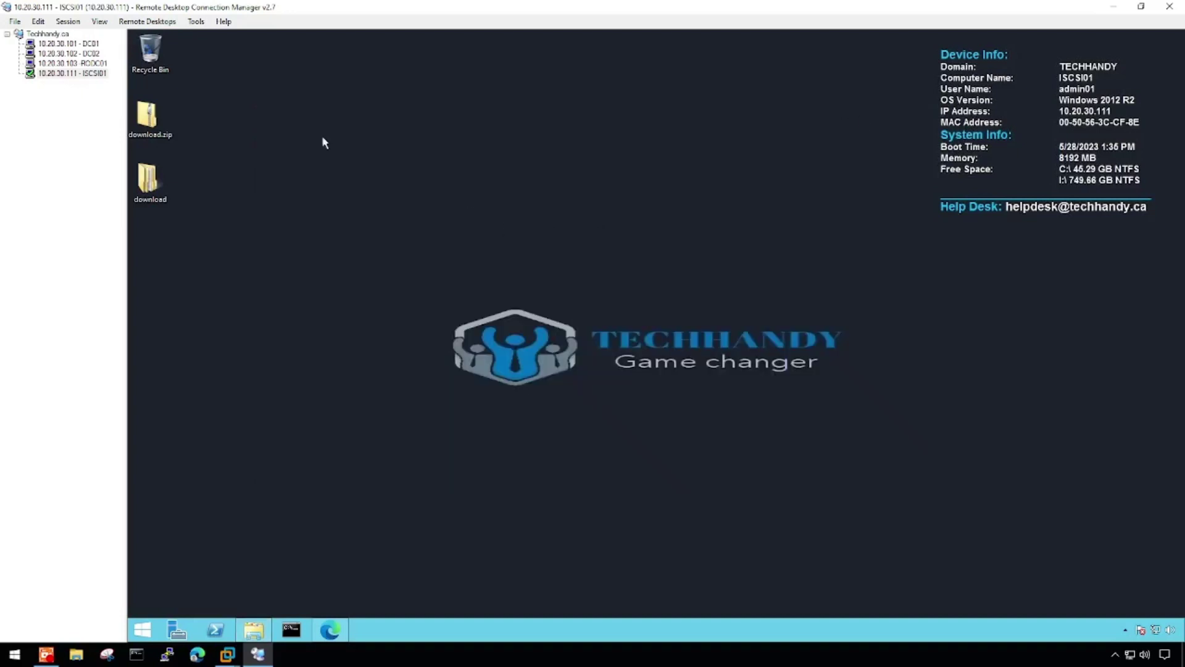
- Paste 63d67c68.0.crt onto DC01's desktop and rename it vsphere.crt
{"action": "left_click", "coordinate": [68, 43]}
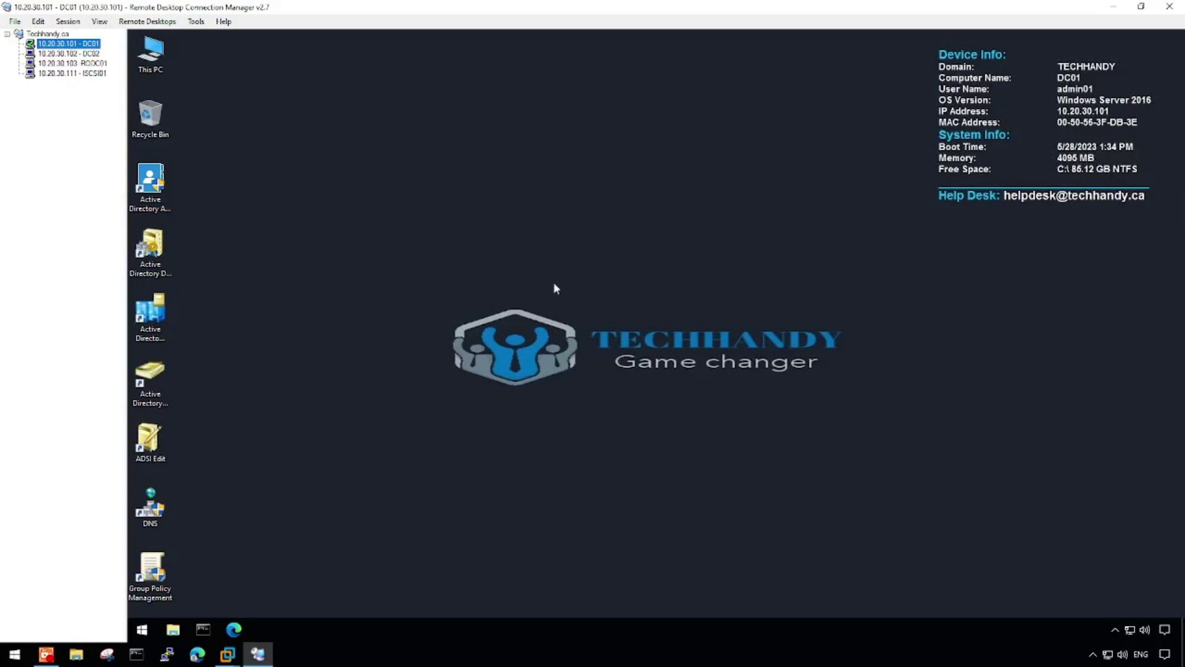
{"action": "right_click", "coordinate": [271, 97]}
{"action": "left_click", "coordinate": [306, 147]}
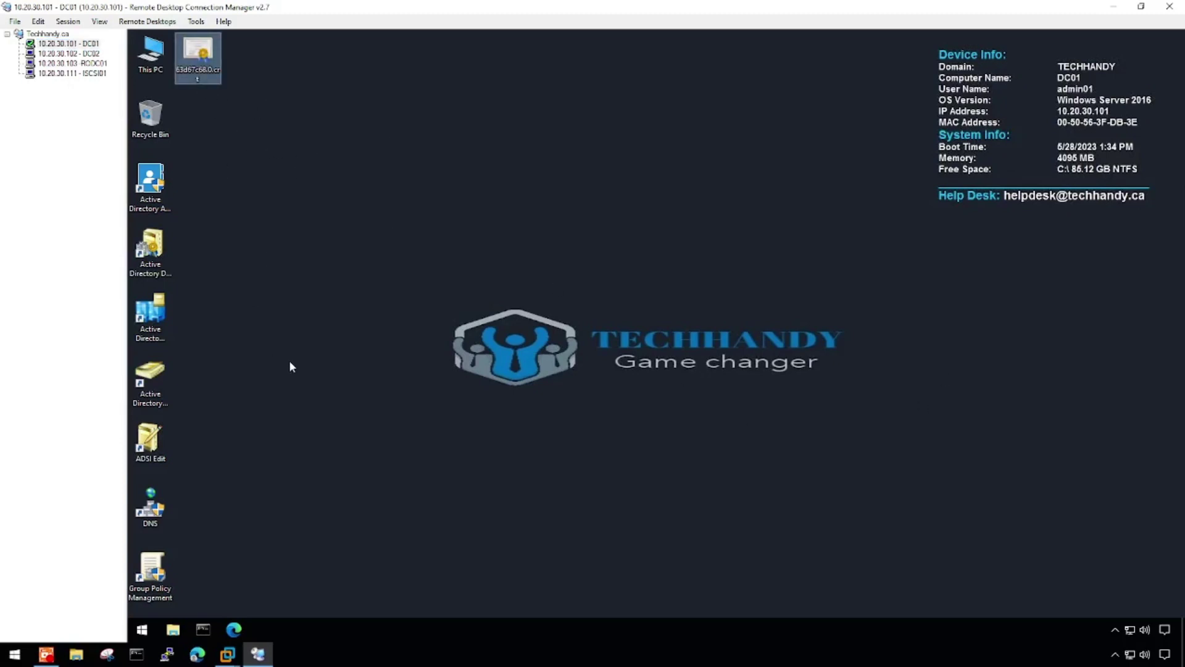
{"action": "left_click", "coordinate": [202, 77]}
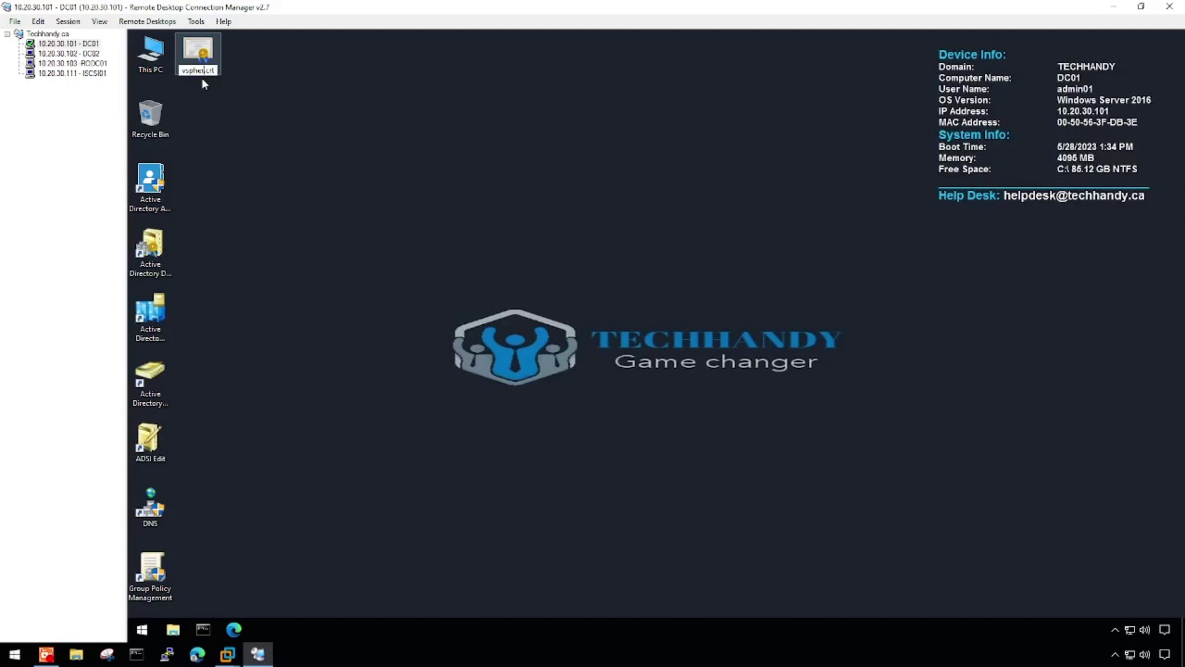
{"action": "type", "text": "vsphere.crt"}
{"action": "key", "text": "Return"}
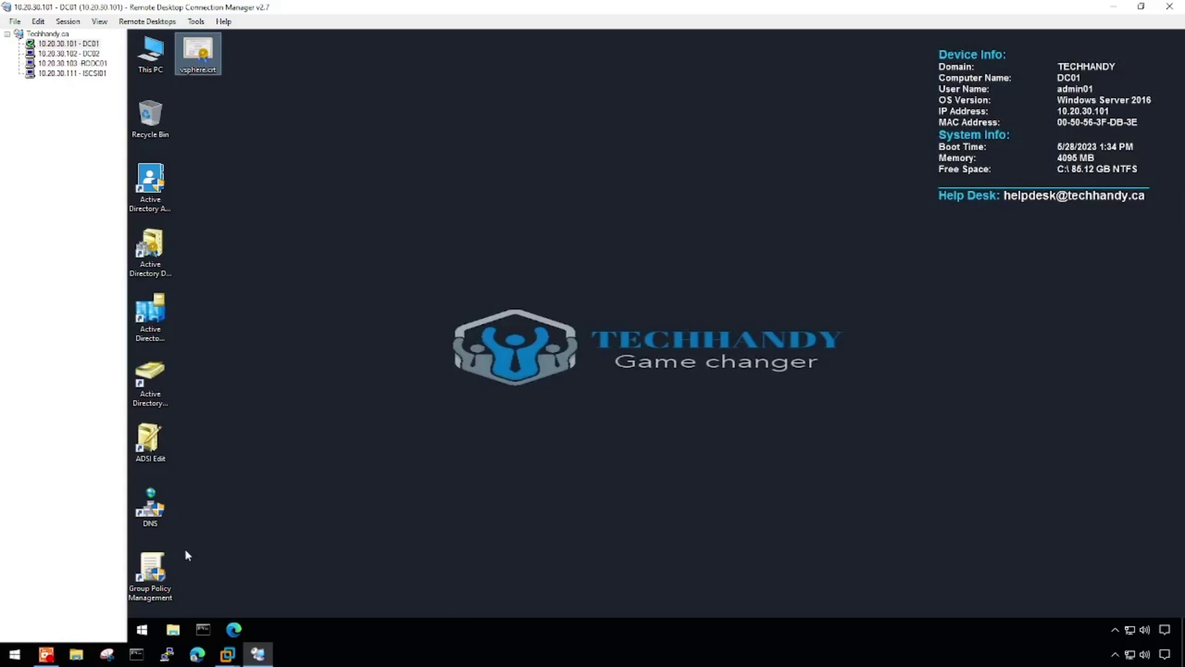
- Expand Techhandy.ca > Toronto > Techhandy Computers > Production and select IT Servers, then minimize
{"action": "left_click", "coordinate": [420, 355]}
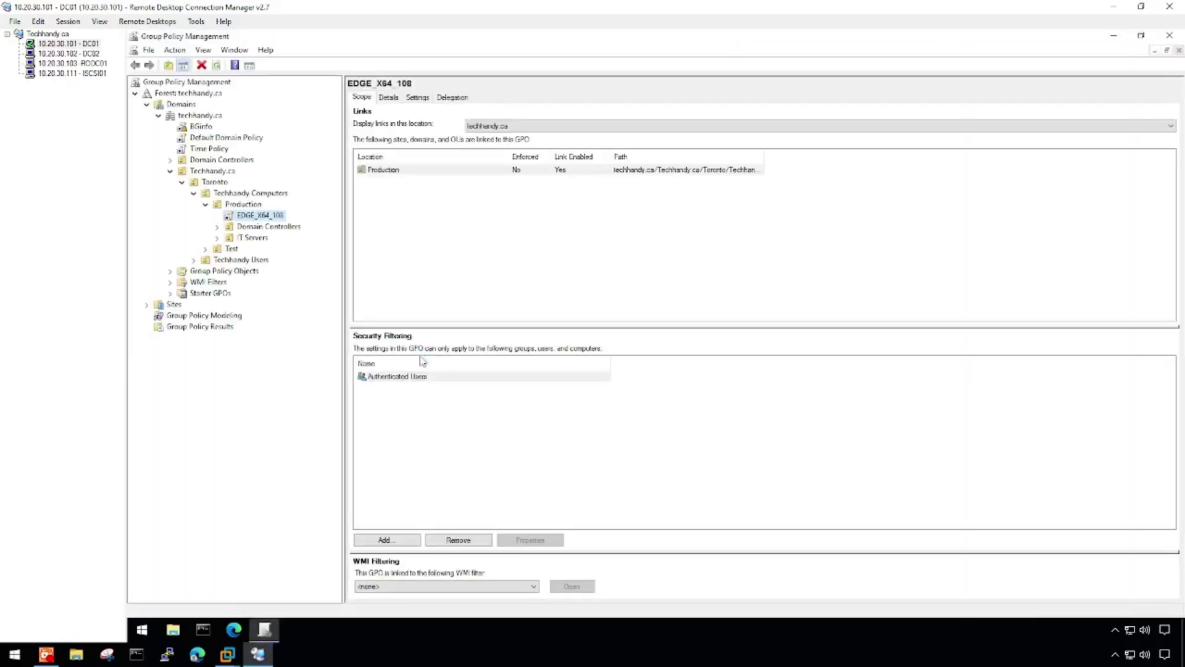
{"action": "left_click", "coordinate": [190, 192]}
{"action": "left_click", "coordinate": [182, 182]}
{"action": "left_click", "coordinate": [170, 170]}
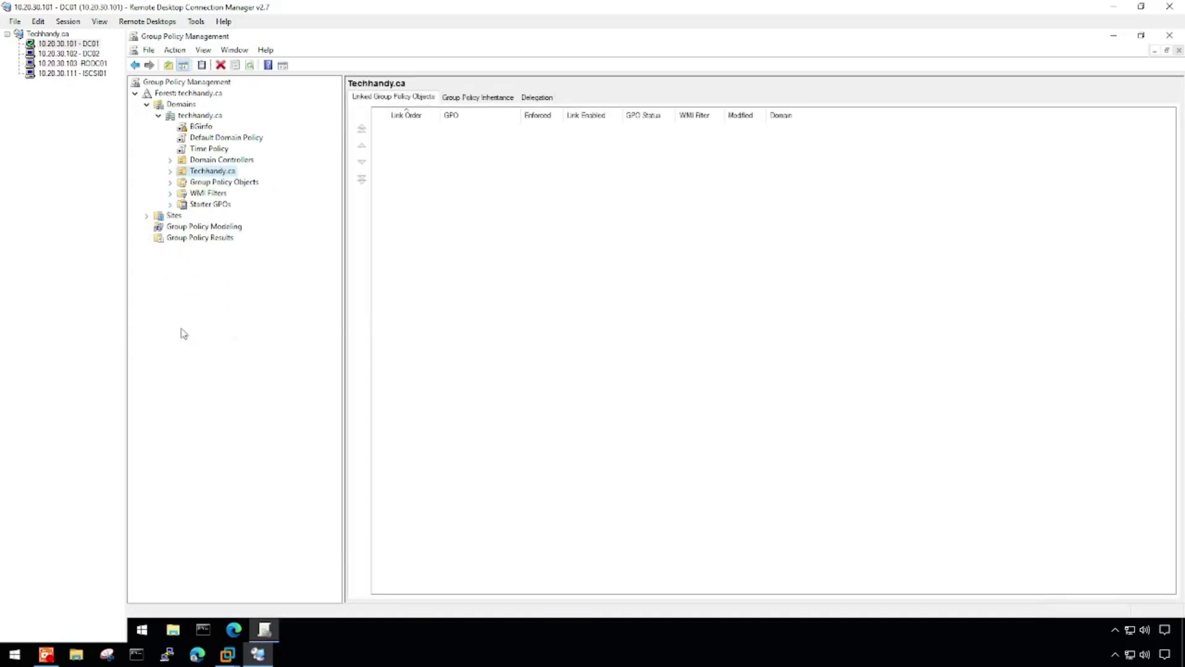
{"action": "left_click", "coordinate": [170, 171]}
{"action": "left_click", "coordinate": [181, 182]}
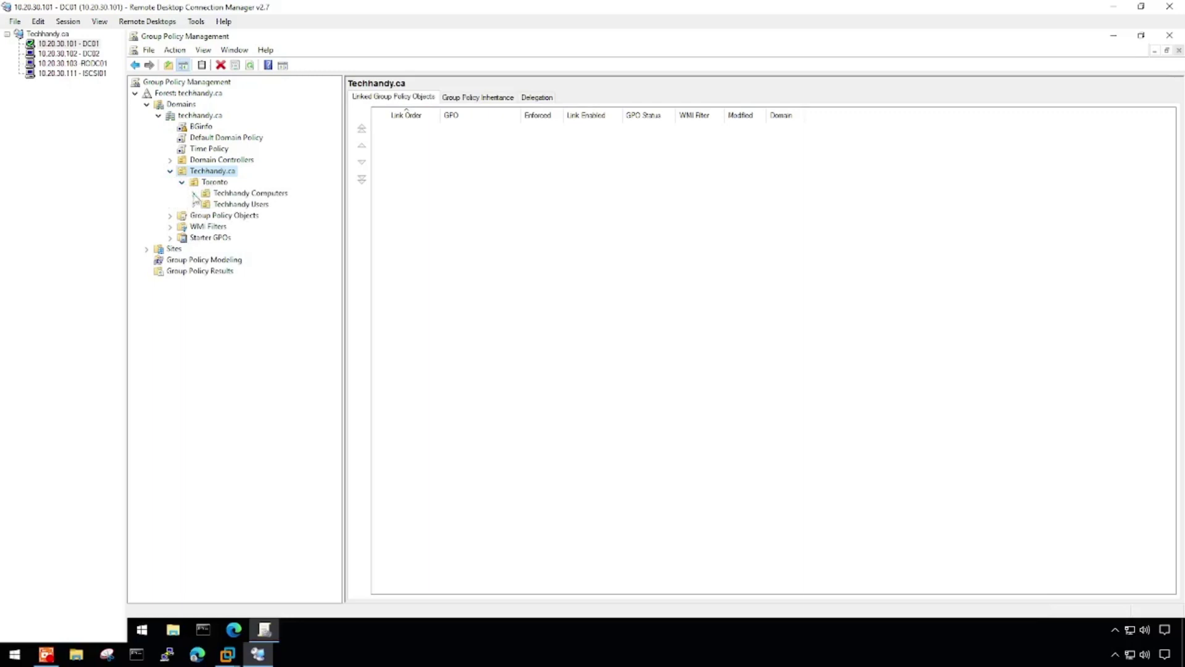
{"action": "left_click", "coordinate": [193, 193]}
{"action": "left_click", "coordinate": [206, 205]}
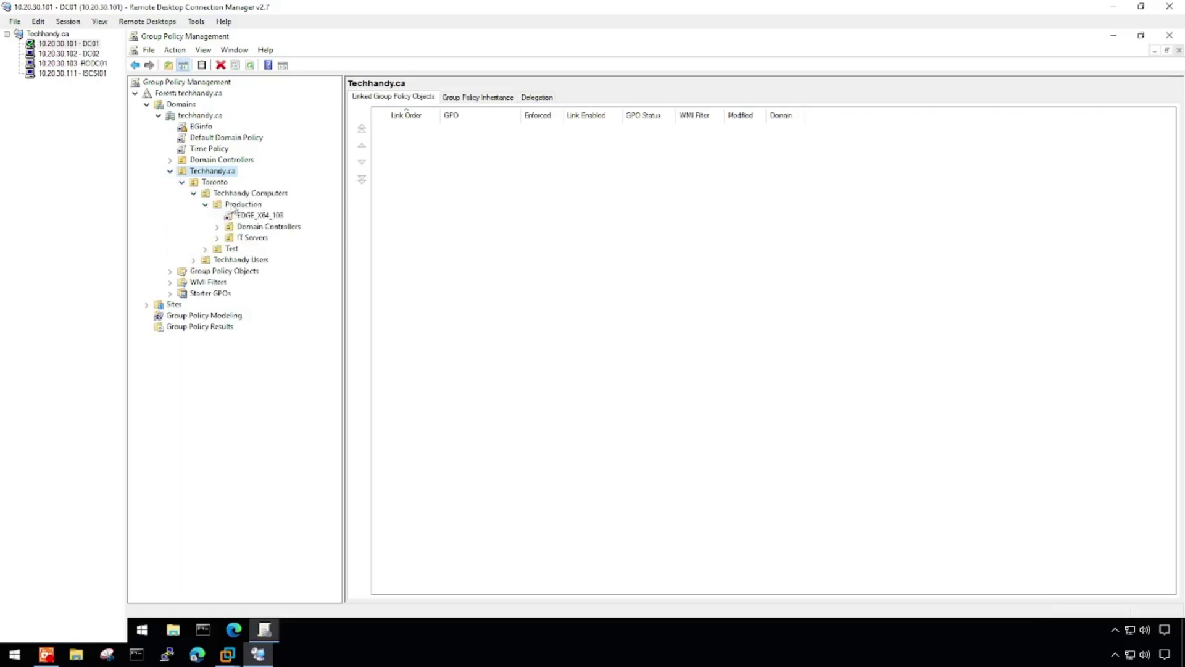
{"action": "left_click", "coordinate": [244, 240]}
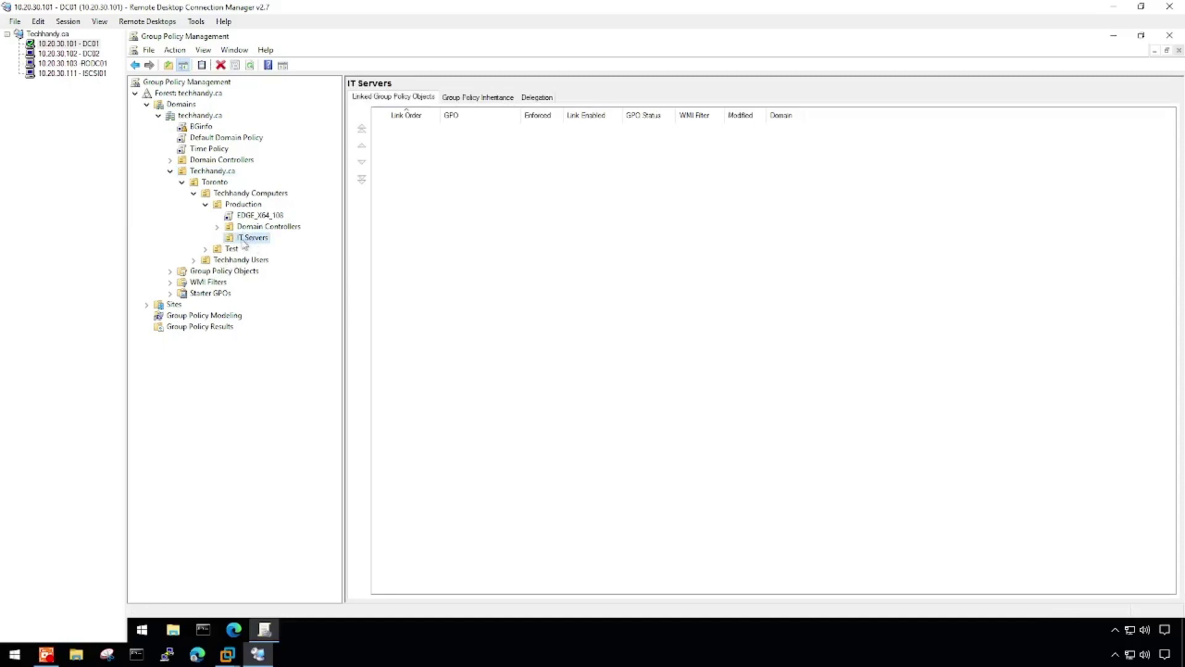
{"action": "left_click", "coordinate": [265, 629]}
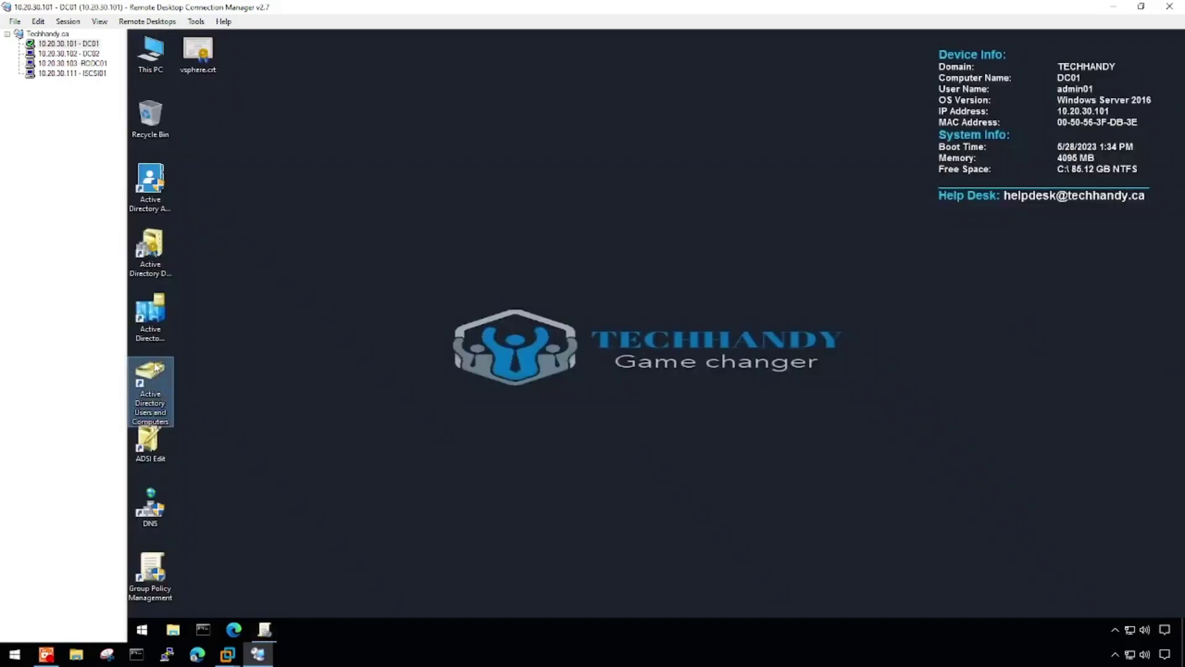
- In ADUC, browse Techhandy.ca > Toronto > Techhandy Computers > Production and list the IT Servers computers
{"action": "double_click", "coordinate": [156, 371]}
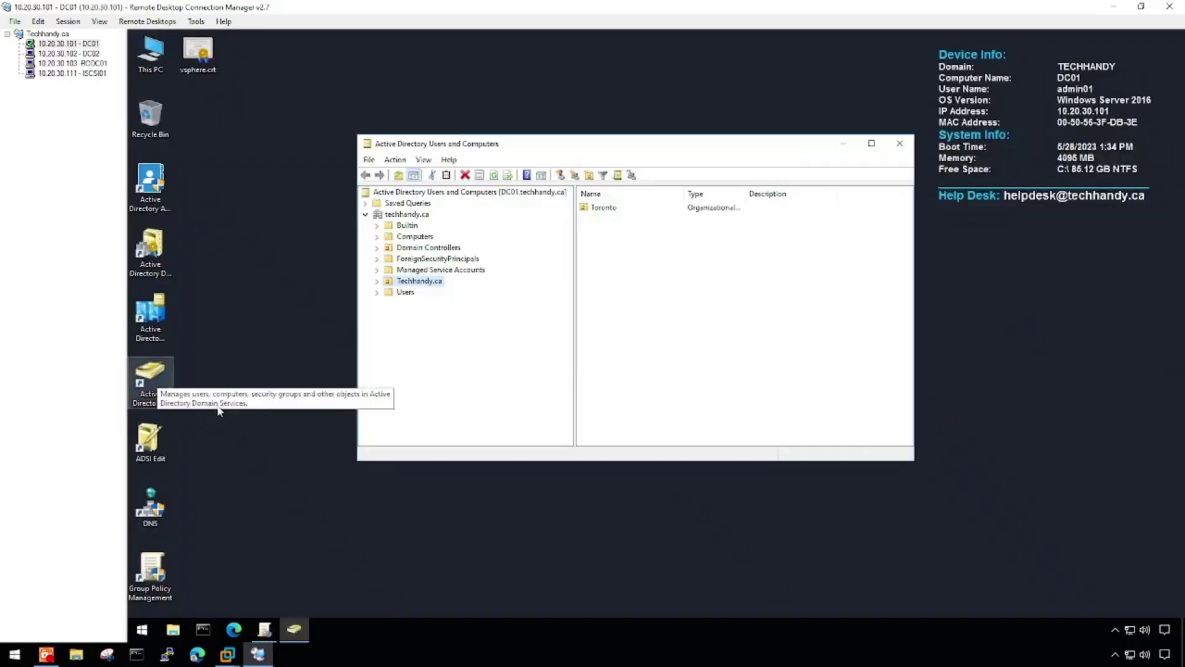
{"action": "left_click", "coordinate": [377, 281]}
{"action": "left_click", "coordinate": [388, 292]}
{"action": "left_click", "coordinate": [435, 303]}
{"action": "left_click", "coordinate": [400, 303]}
{"action": "left_click", "coordinate": [436, 314]}
{"action": "left_click", "coordinate": [411, 314]}
{"action": "left_click", "coordinate": [450, 337]}
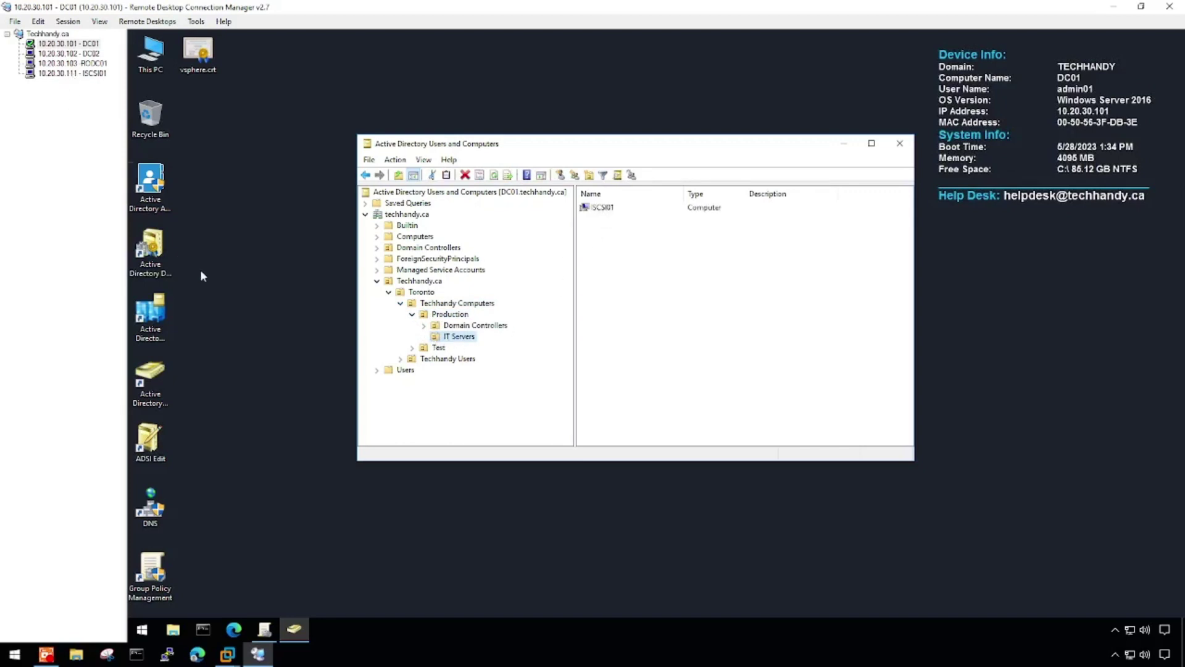
- Back in Group Policy Management, cancel an accidental IT Servers rename and switch to ISCSI01
{"action": "left_click", "coordinate": [264, 629]}
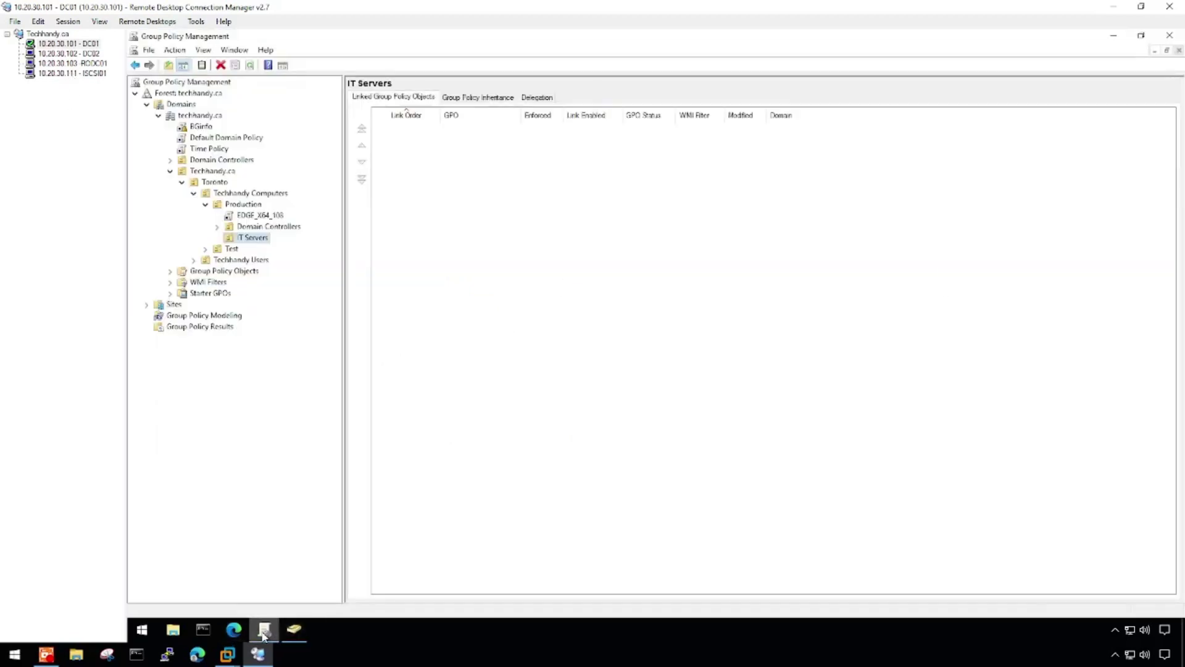
{"action": "left_click", "coordinate": [257, 238]}
{"action": "key", "text": "Escape"}
{"action": "left_click", "coordinate": [93, 74]}
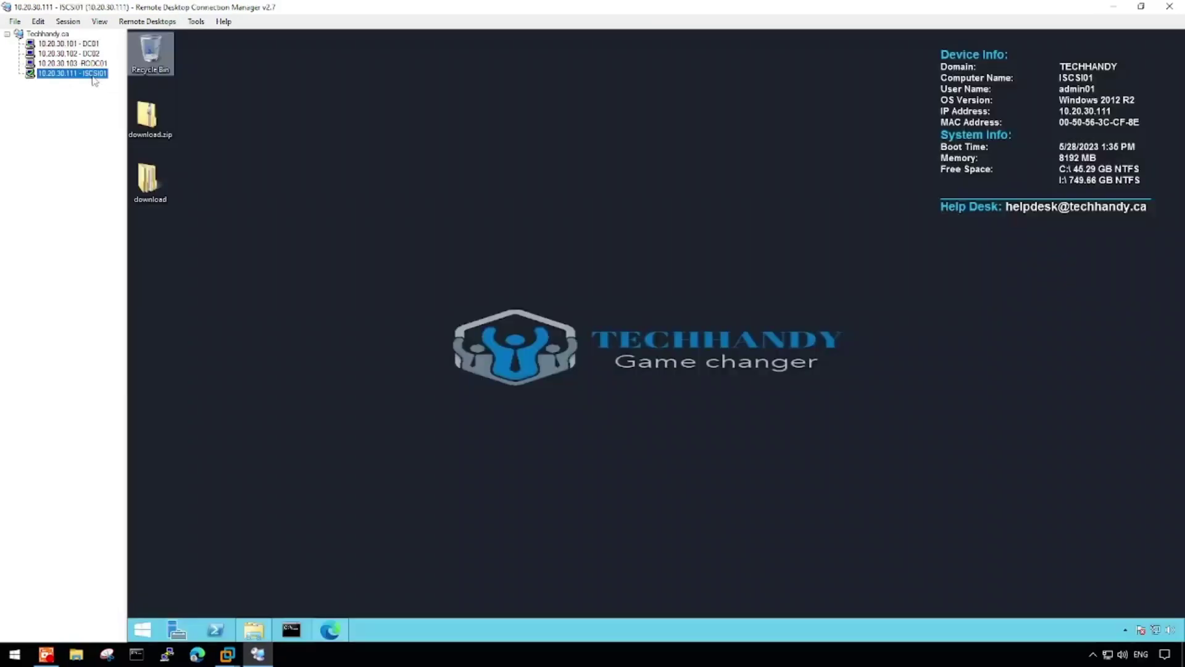
- Find Run from the Start screen, launch mmc, and approve the UAC prompt
{"action": "left_click", "coordinate": [148, 632]}
{"action": "type", "text": "run\\"}
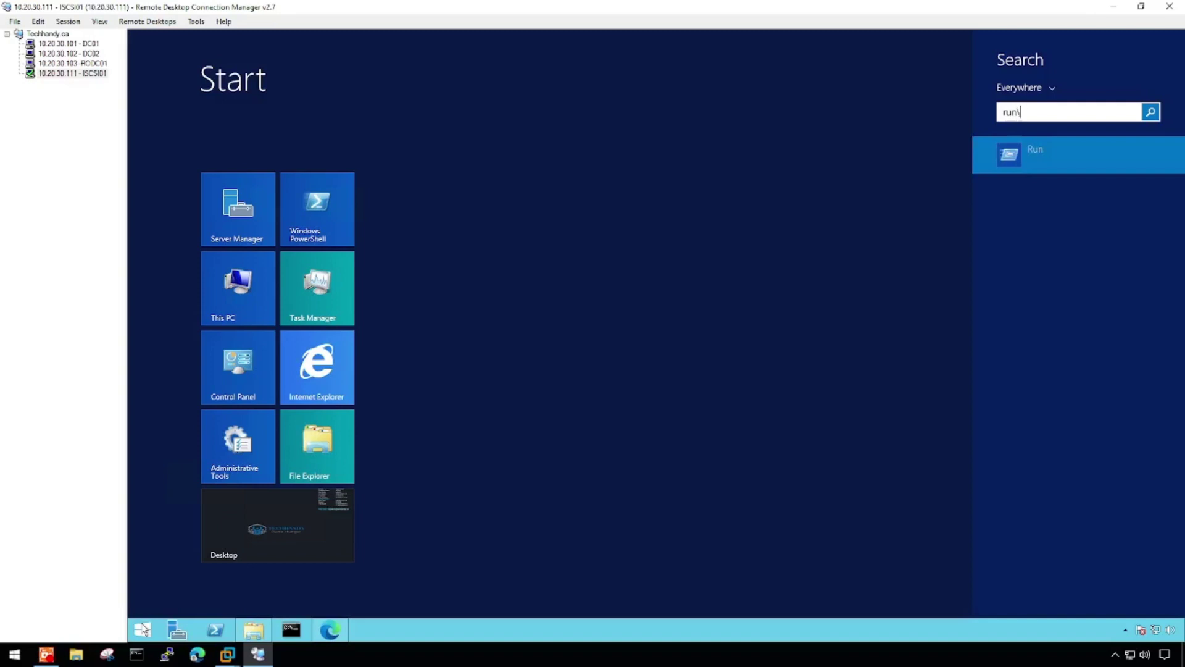
{"action": "key", "text": "BackSpace"}
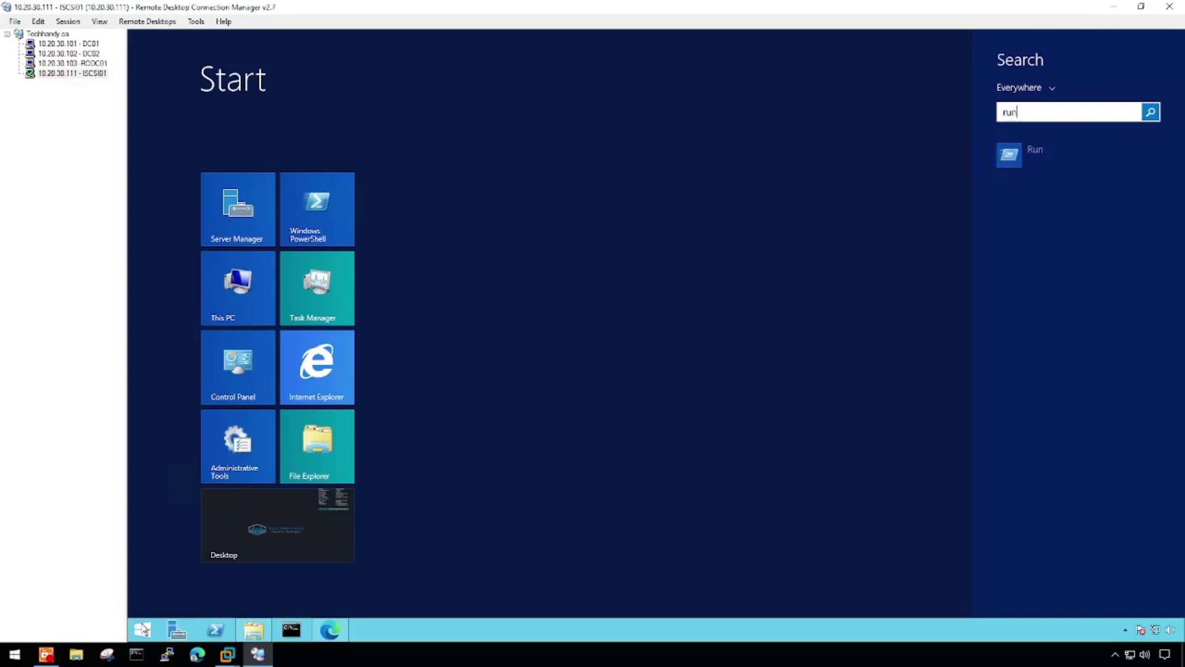
{"action": "key", "text": "Return"}
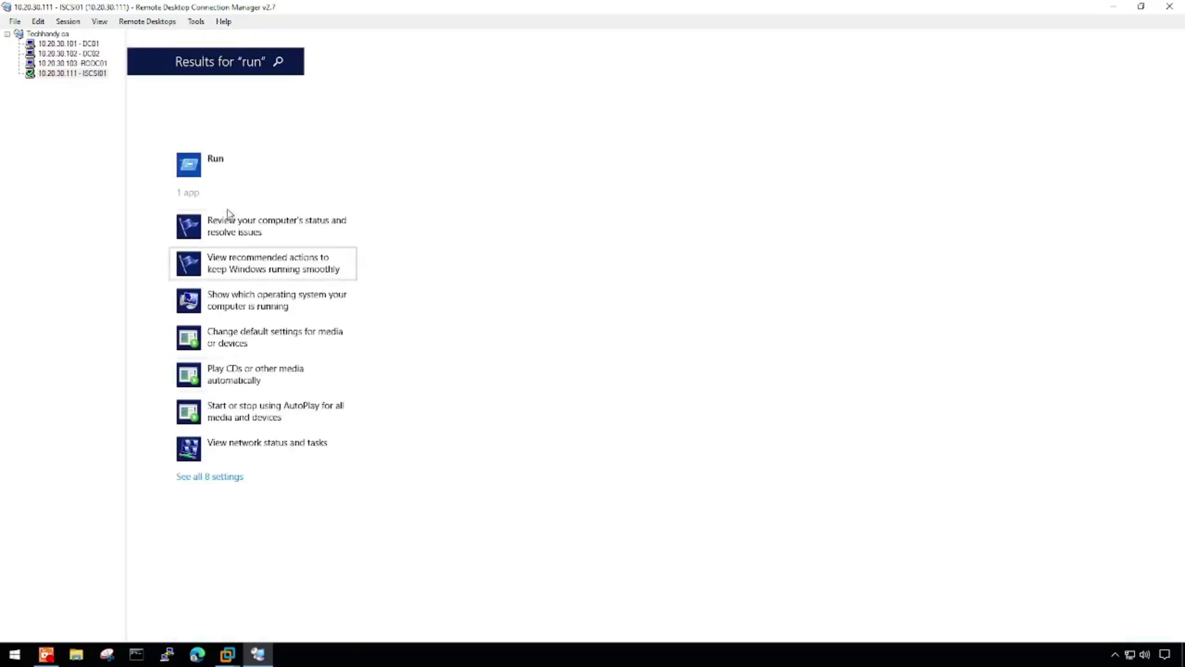
{"action": "left_click", "coordinate": [217, 168]}
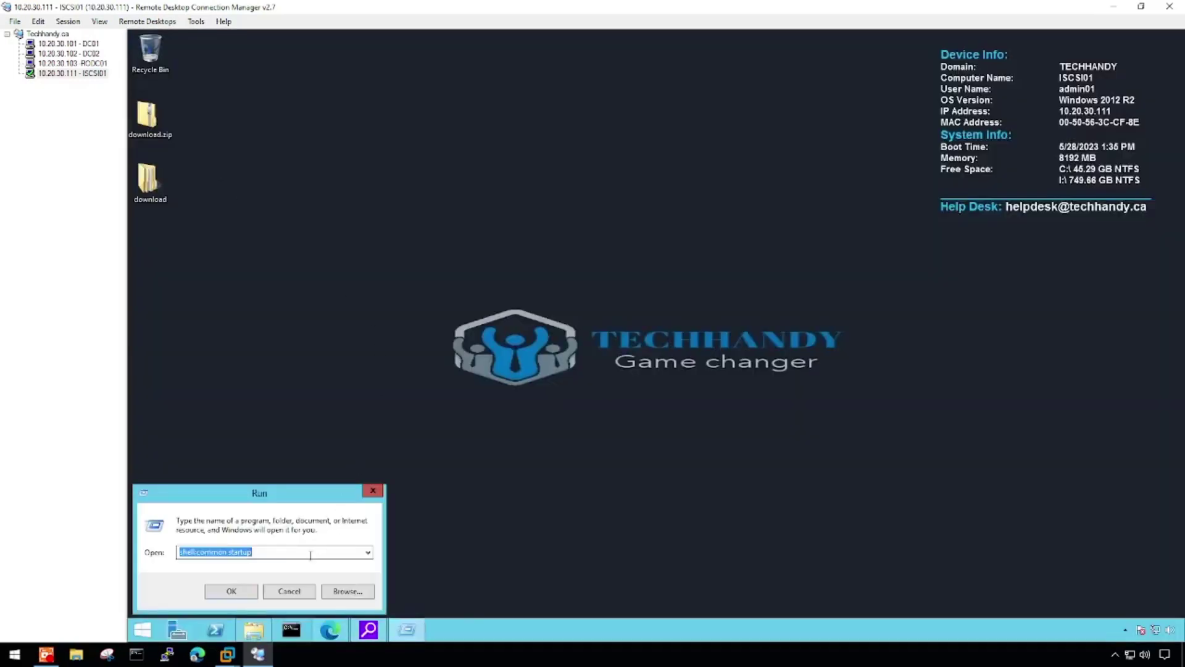
{"action": "type", "text": "mmc"}
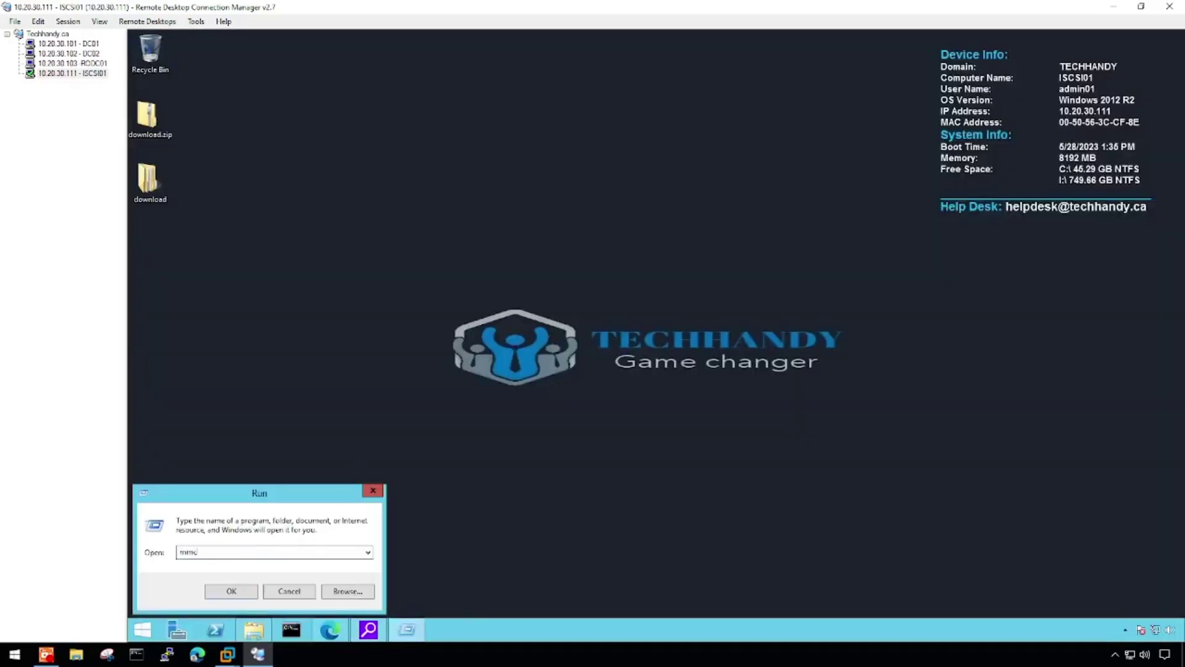
{"action": "key", "text": "Return"}
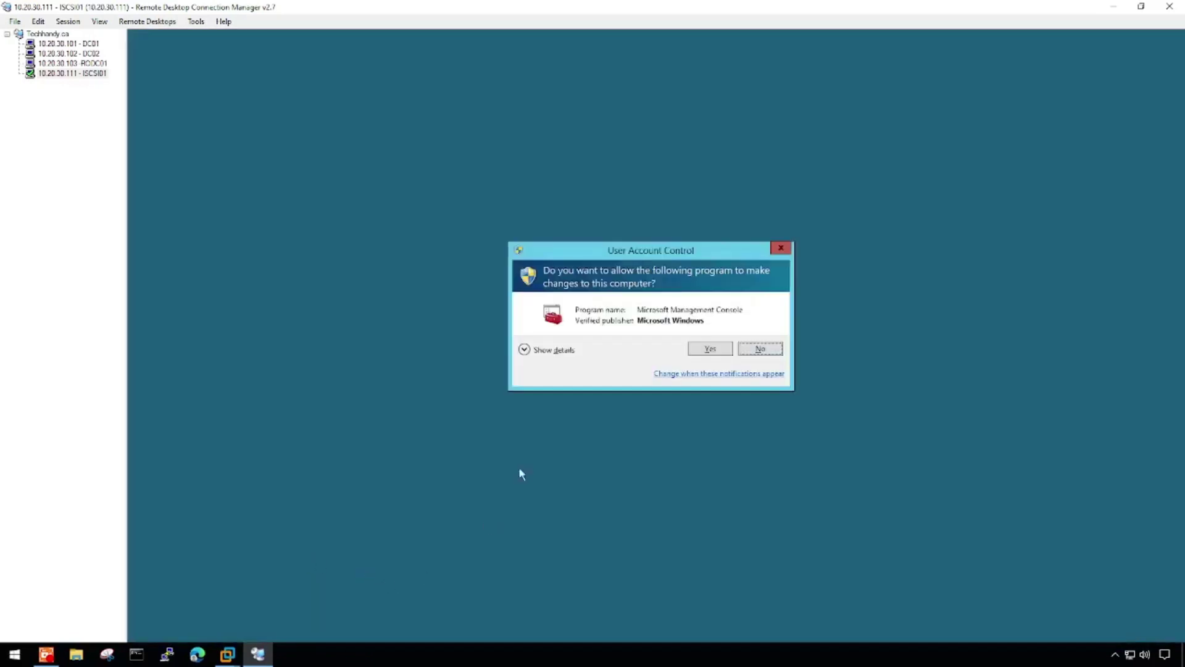
{"action": "left_click", "coordinate": [711, 349]}
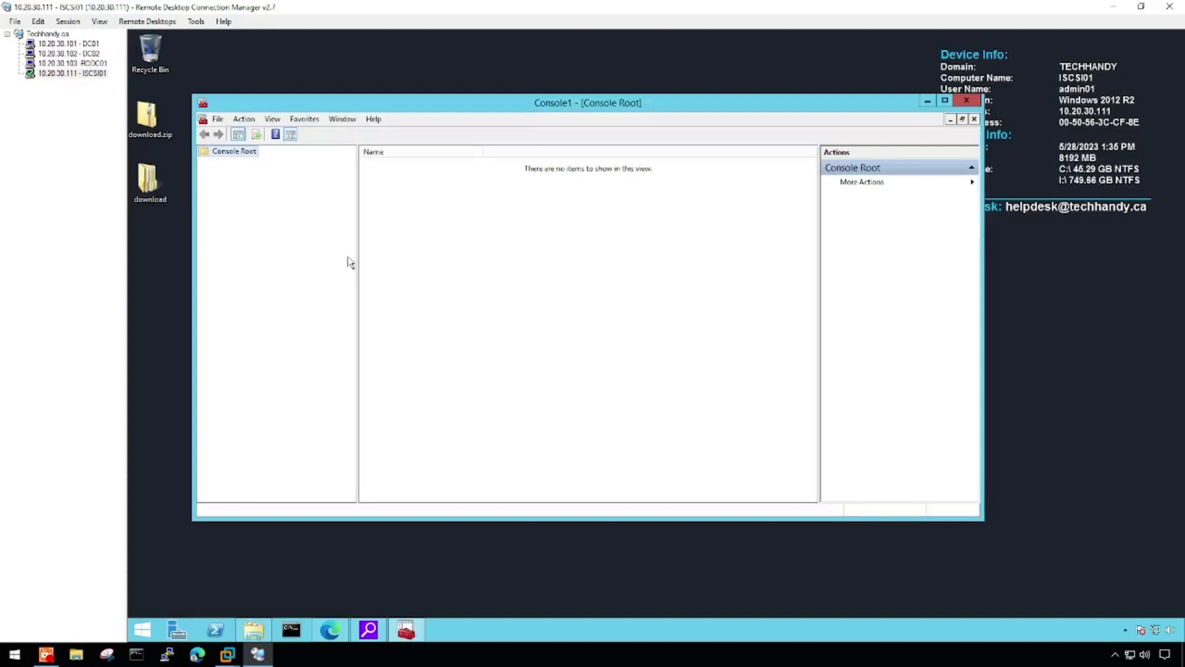
- Via File > Add/Remove Snap-in, add Certificates for the Computer account on the local computer
{"action": "right_click", "coordinate": [255, 154]}
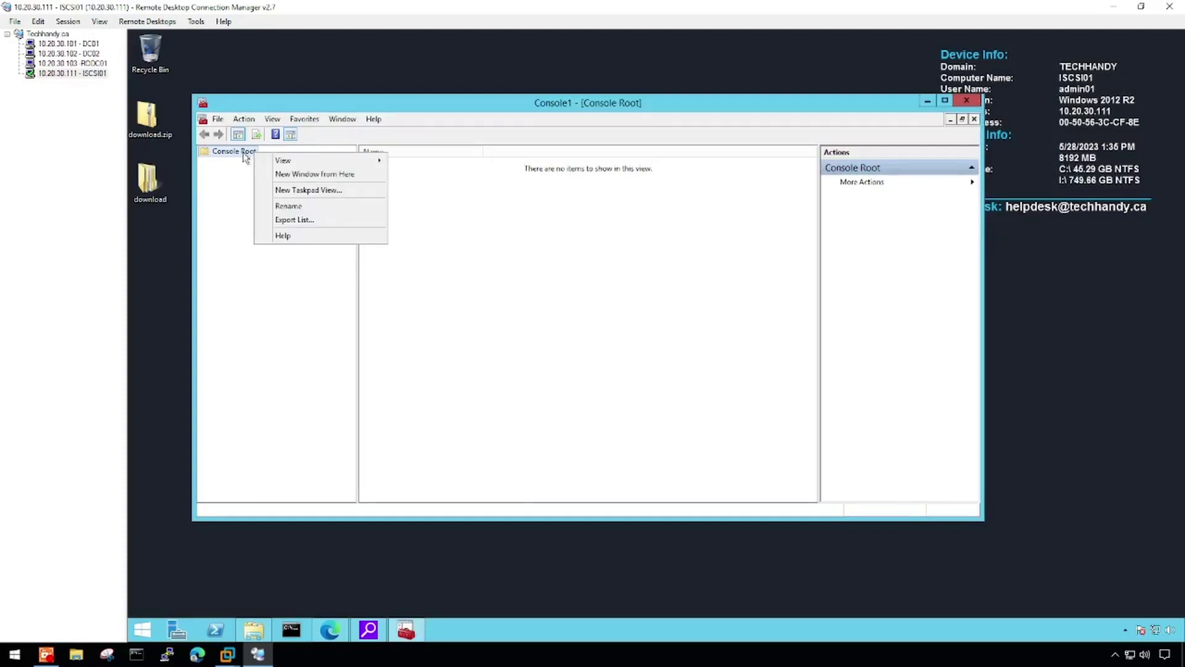
{"action": "key", "text": "Escape"}
{"action": "left_click", "coordinate": [221, 120]}
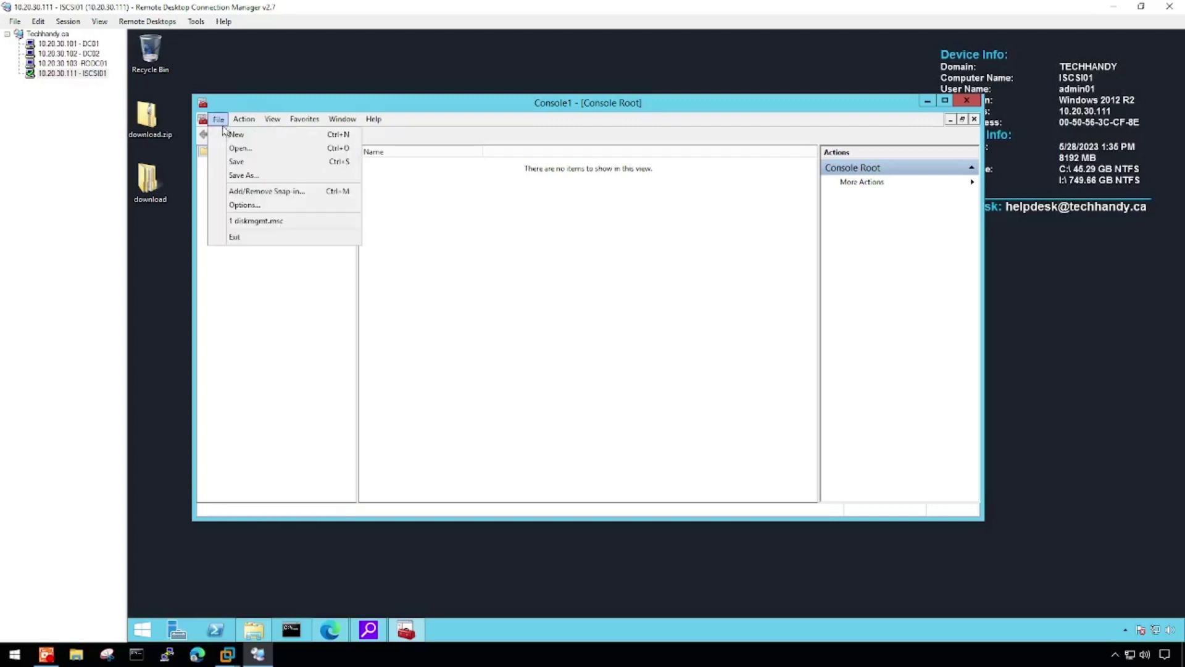
{"action": "left_click", "coordinate": [305, 191]}
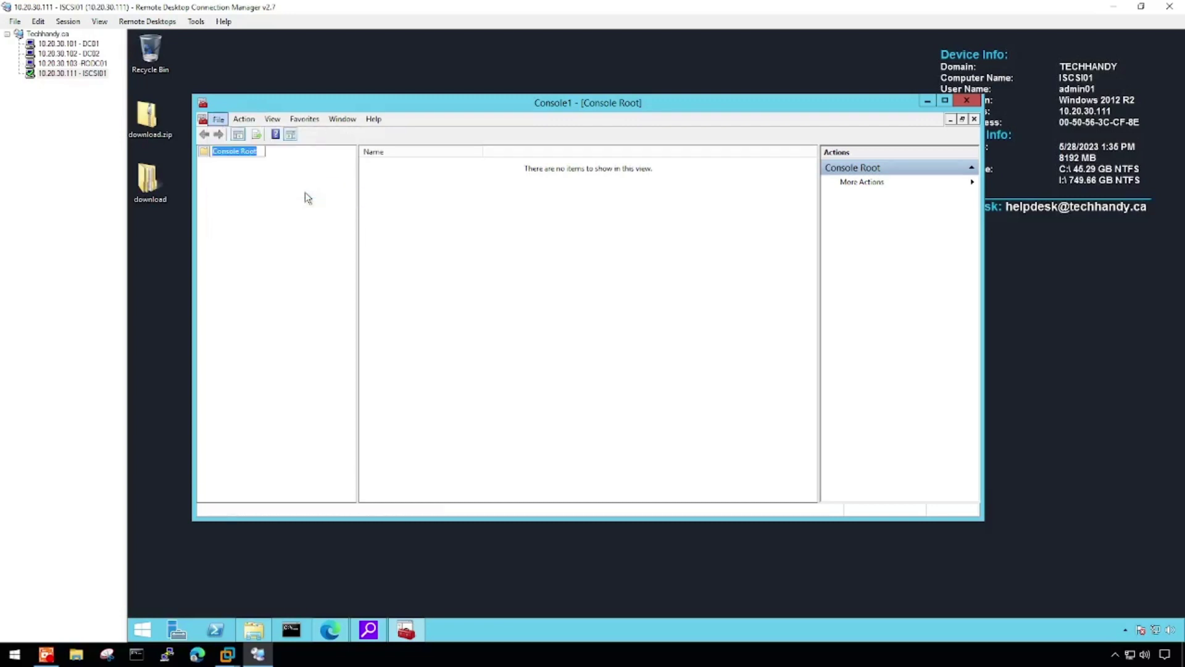
{"action": "left_click", "coordinate": [430, 257]}
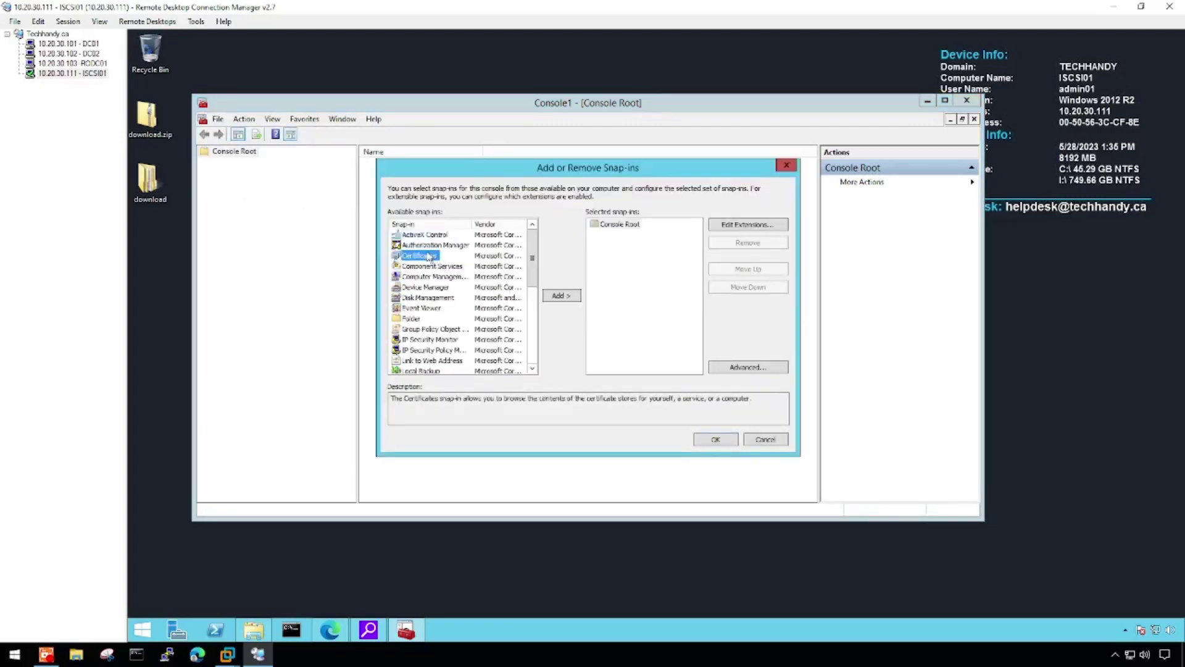
{"action": "left_click", "coordinate": [559, 297]}
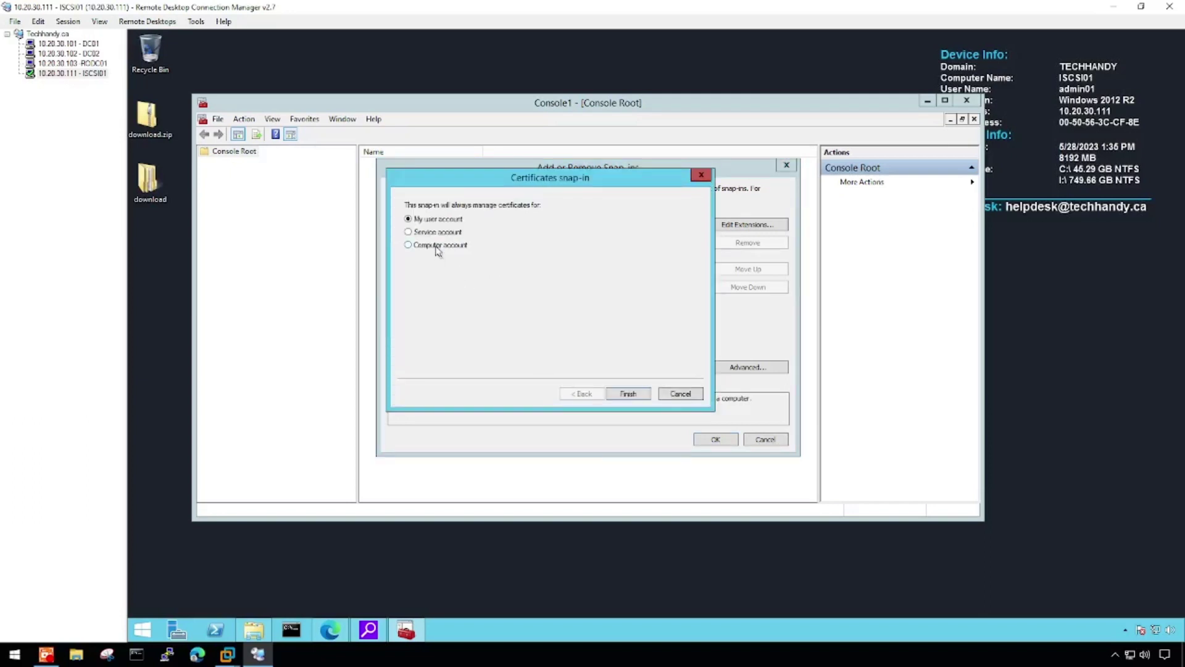
{"action": "left_click", "coordinate": [643, 400]}
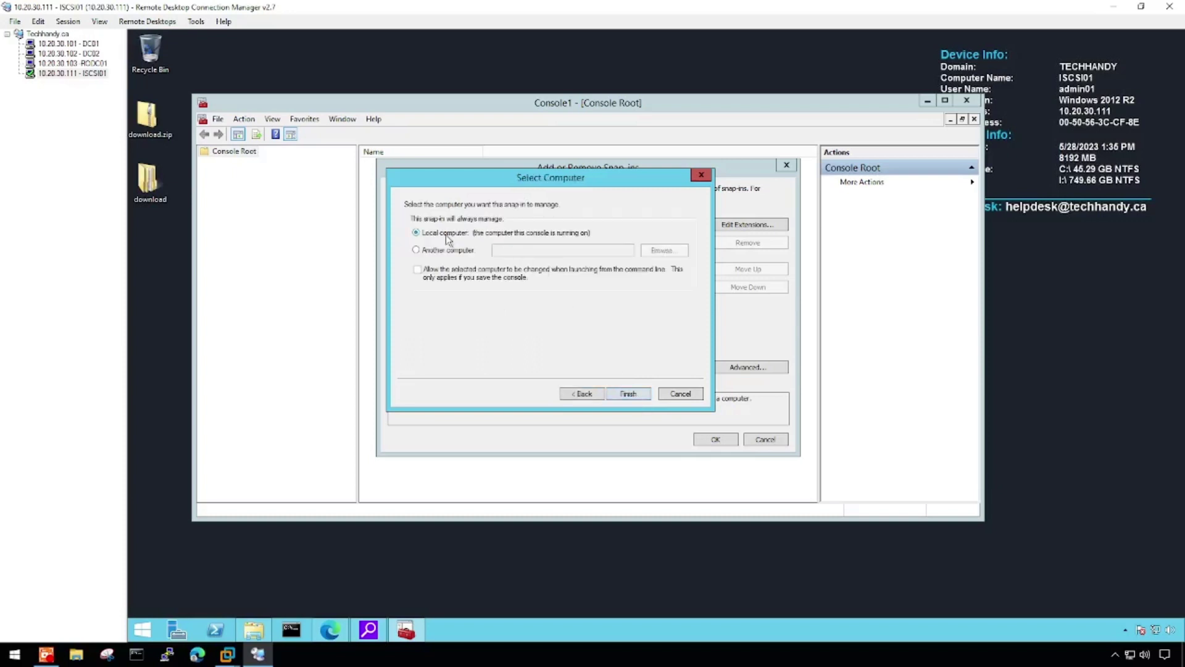
{"action": "left_click", "coordinate": [636, 393]}
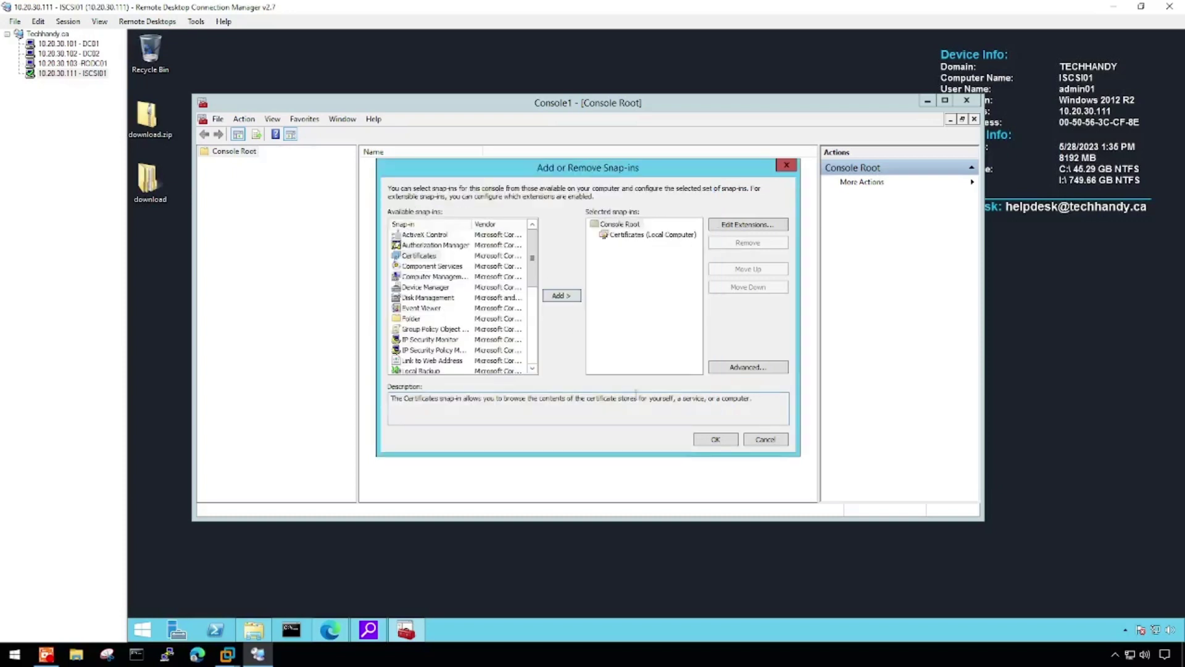
- Confirm the snap-in and list Trusted Root Certification Authorities > Certificates with a wider Issued To column
{"action": "left_click", "coordinate": [724, 441]}
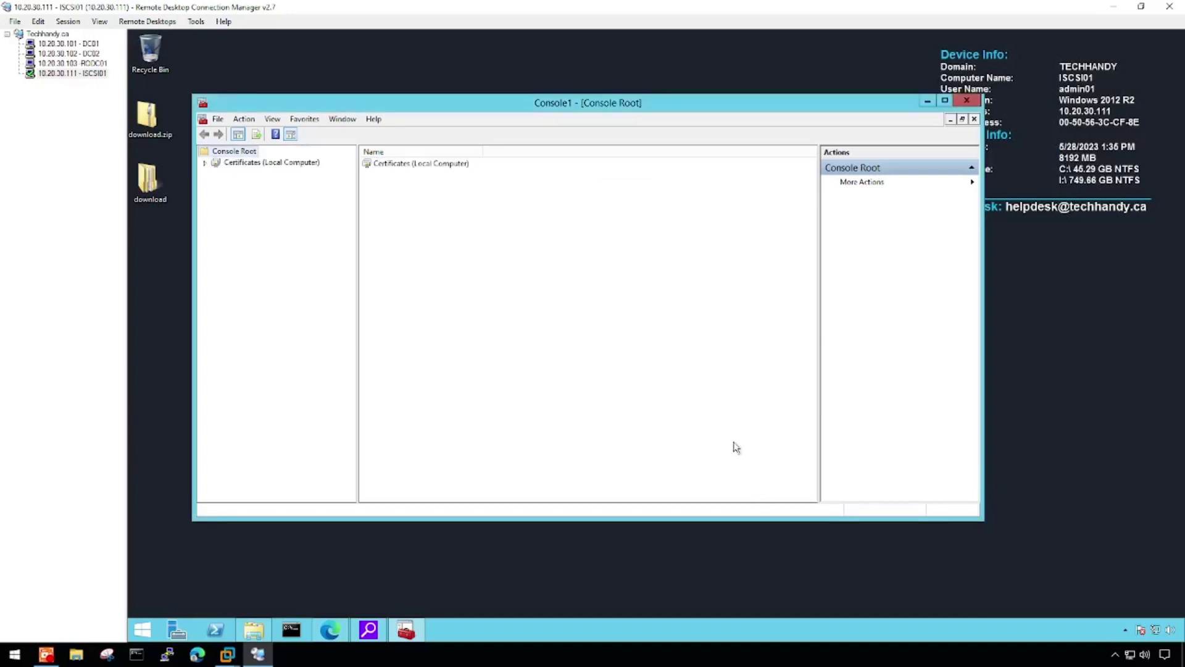
{"action": "left_click", "coordinate": [205, 163]}
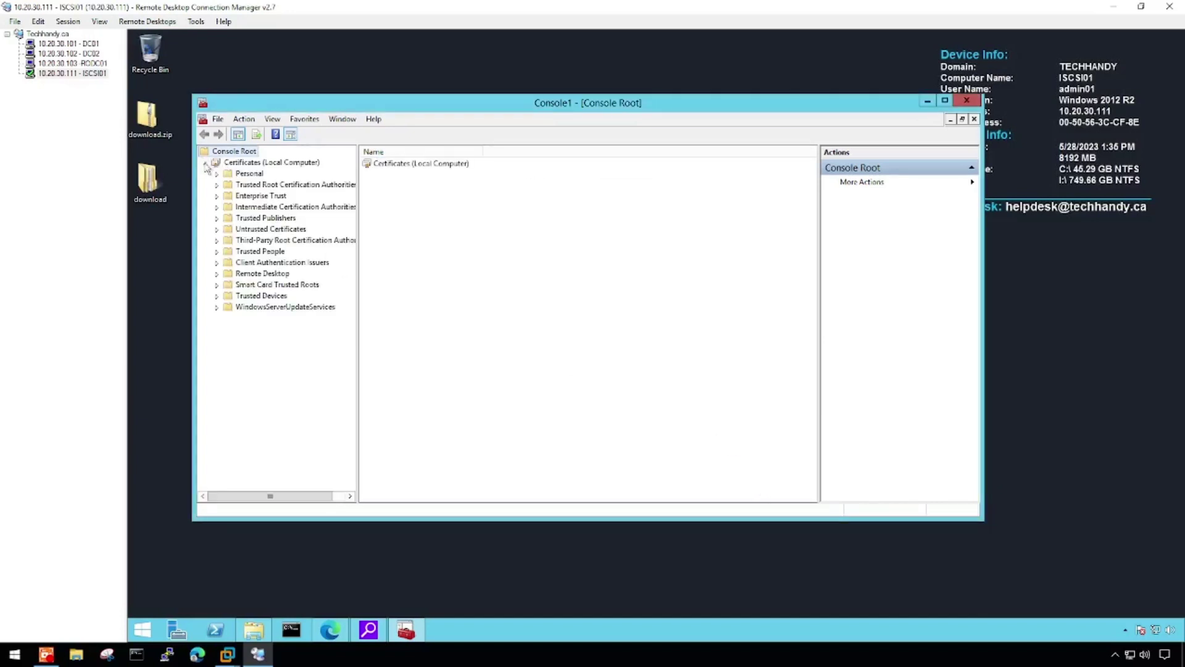
{"action": "left_click", "coordinate": [235, 184]}
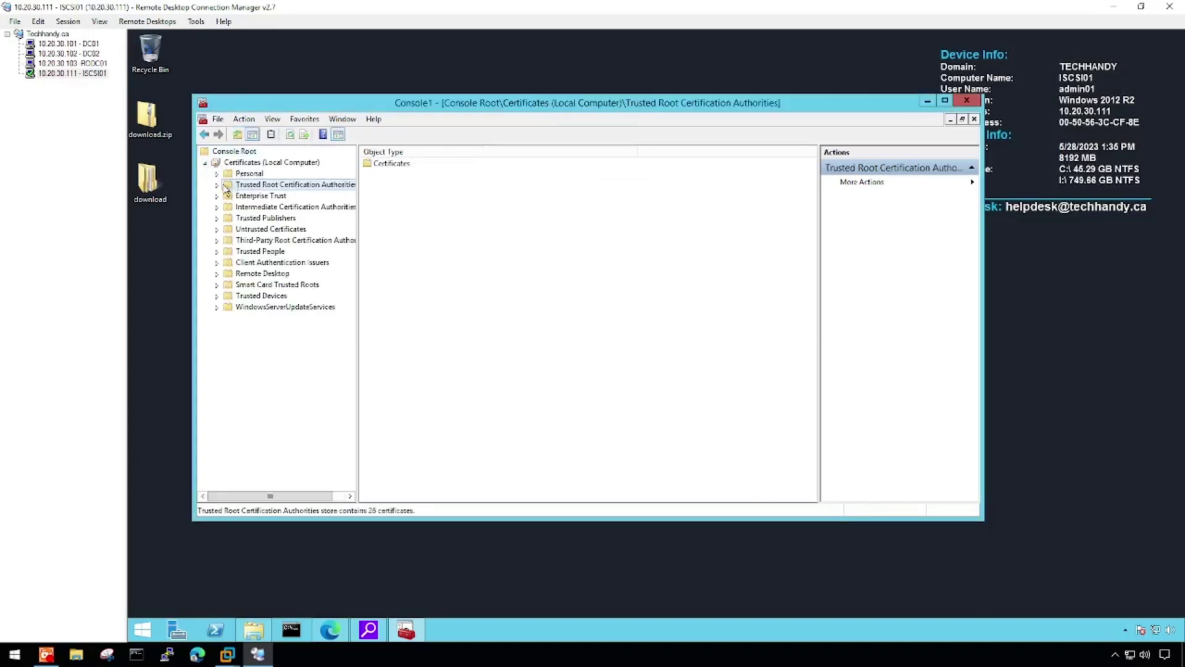
{"action": "left_click", "coordinate": [218, 185]}
{"action": "left_click", "coordinate": [264, 197]}
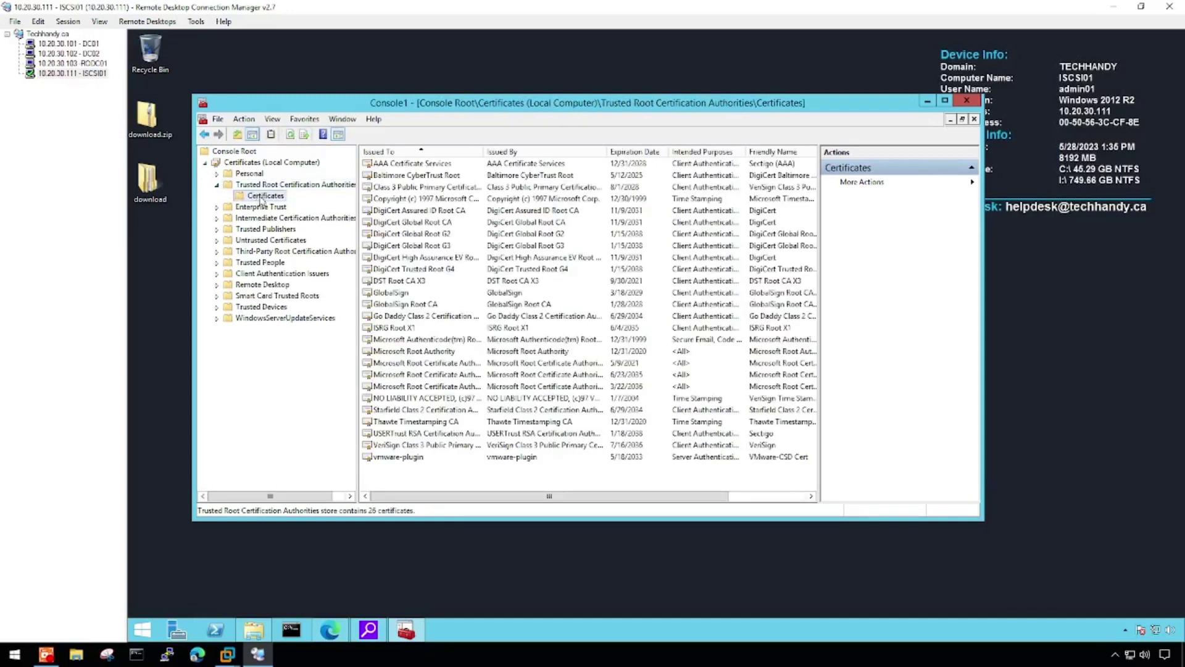
{"action": "left_click_drag", "start_coordinate": [484, 151], "coordinate": [527, 153]}
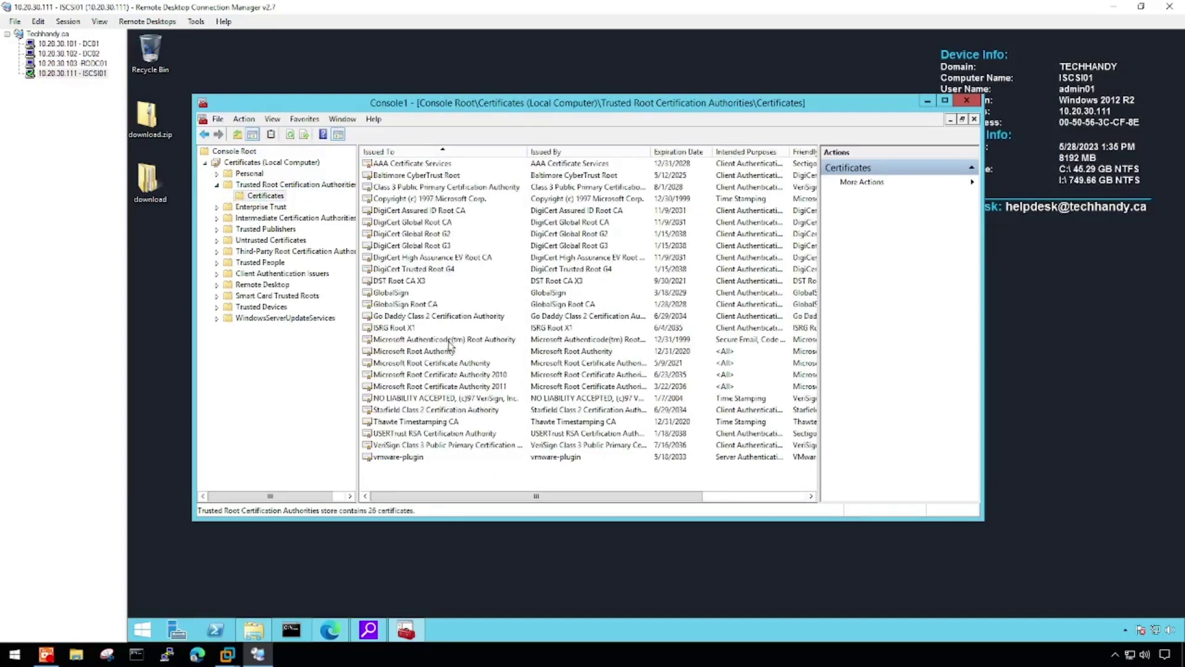
- Start a certificate import, browse to download\certs\win, then cancel the wizard
{"action": "right_click", "coordinate": [271, 197]}
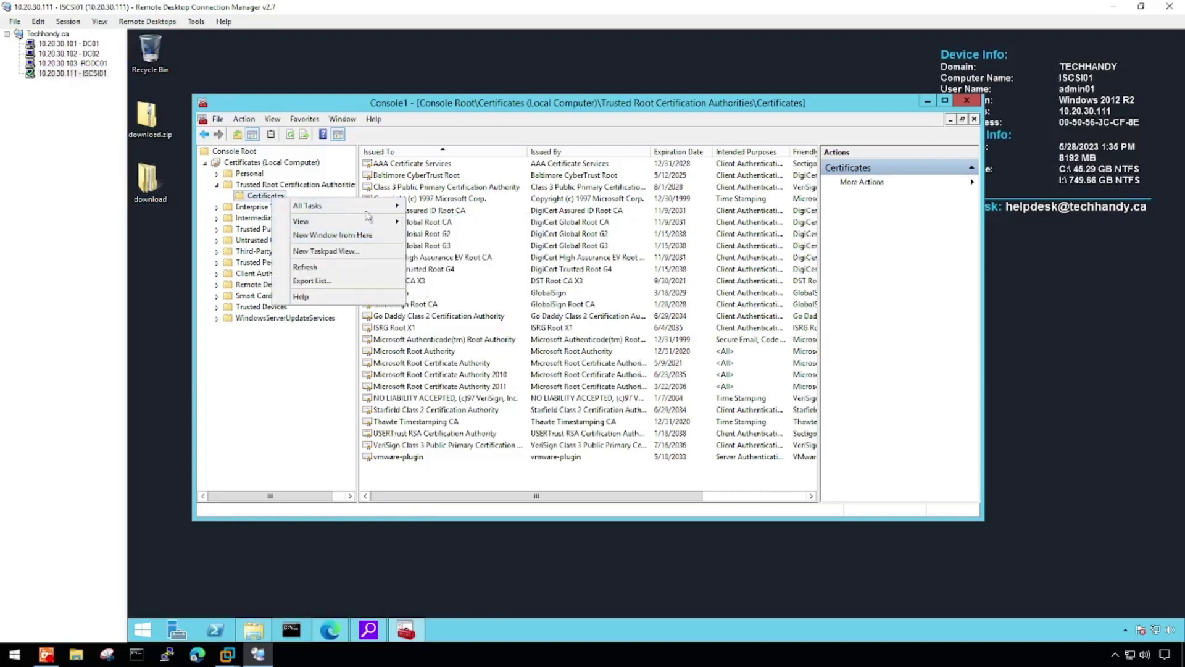
{"action": "mouse_move", "coordinate": [378, 207]}
{"action": "left_click", "coordinate": [468, 210]}
{"action": "left_click", "coordinate": [679, 452]}
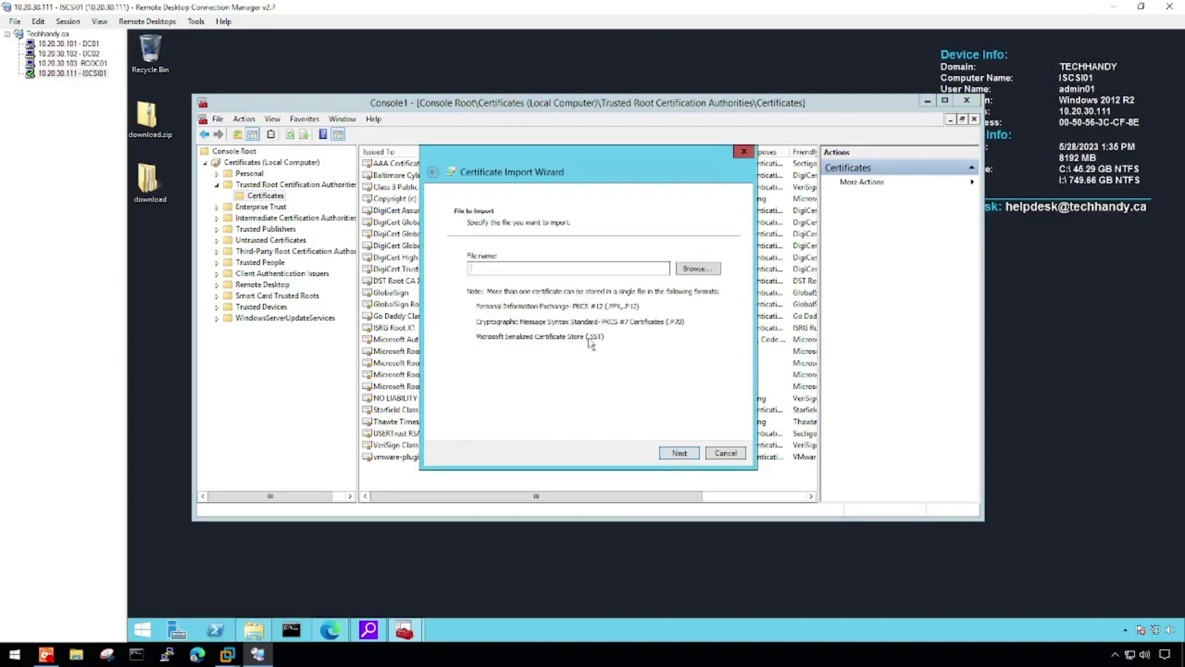
{"action": "left_click", "coordinate": [699, 273]}
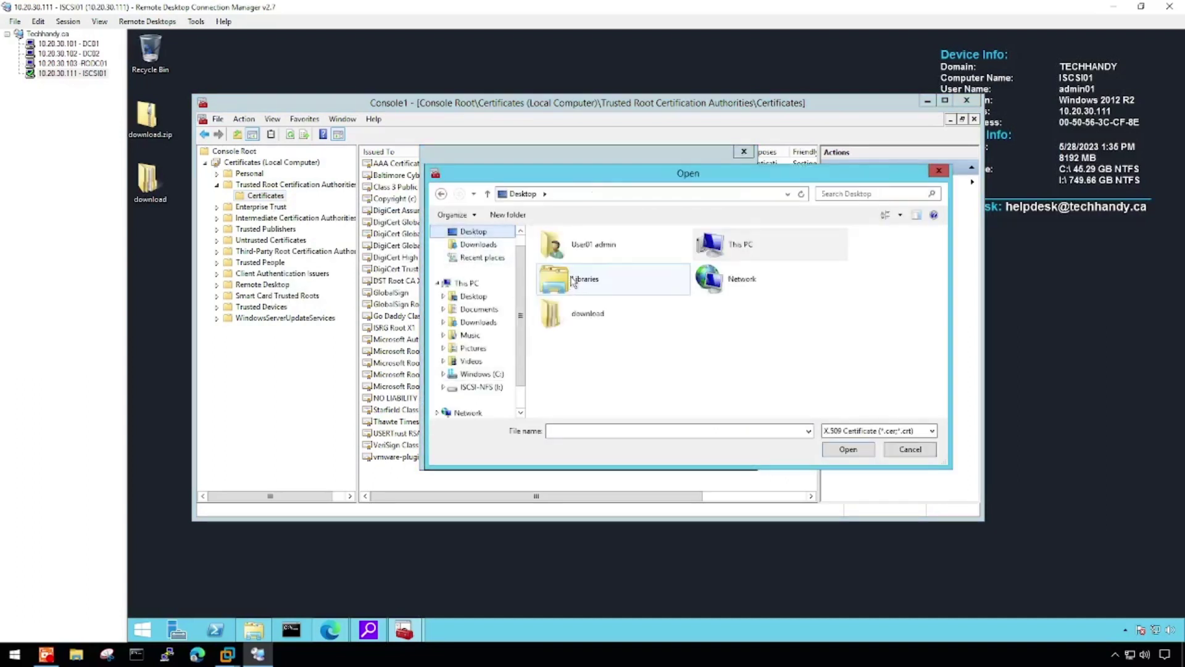
{"action": "double_click", "coordinate": [589, 315]}
{"action": "double_click", "coordinate": [559, 252]}
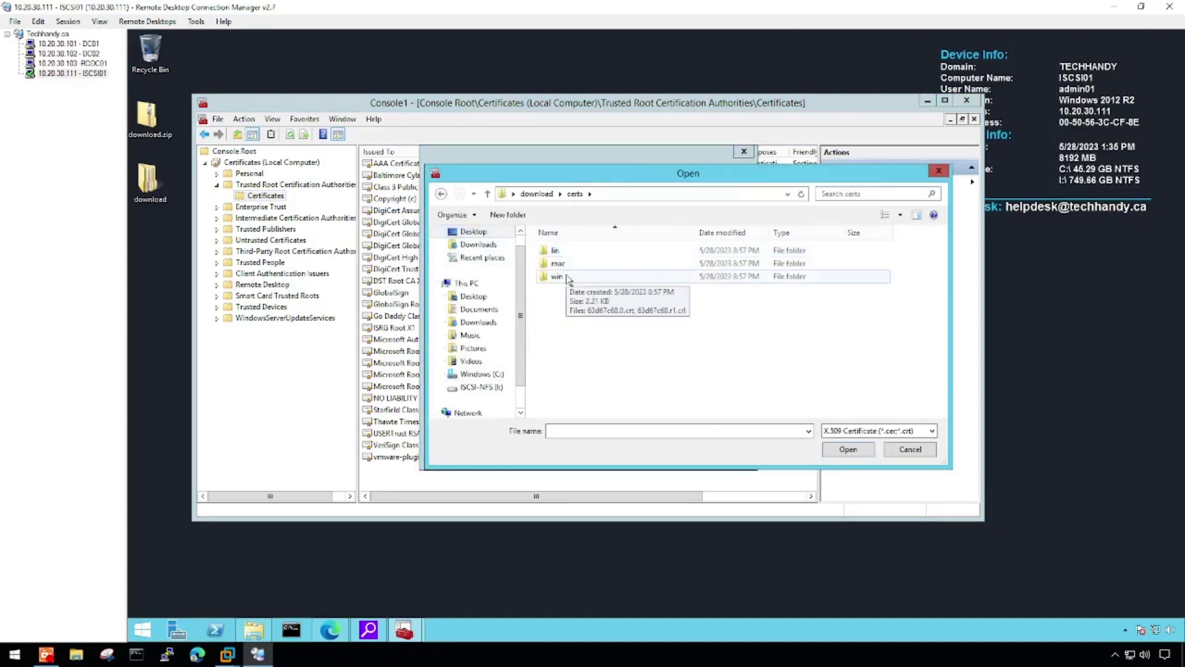
{"action": "double_click", "coordinate": [558, 276]}
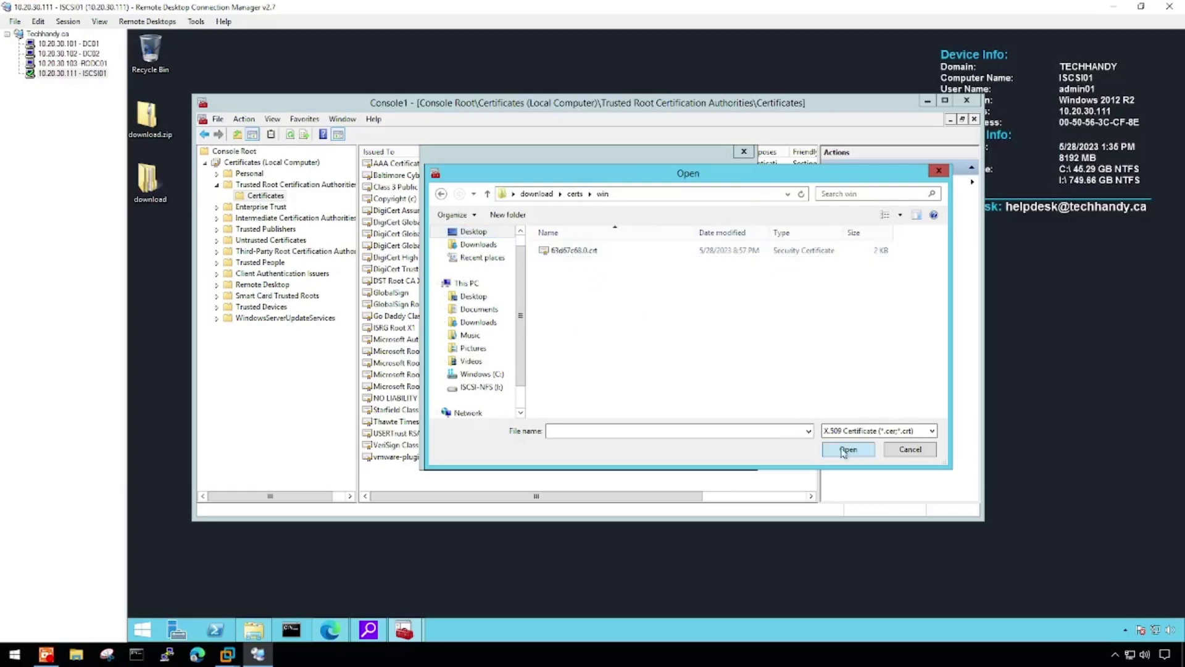
{"action": "left_click", "coordinate": [916, 446]}
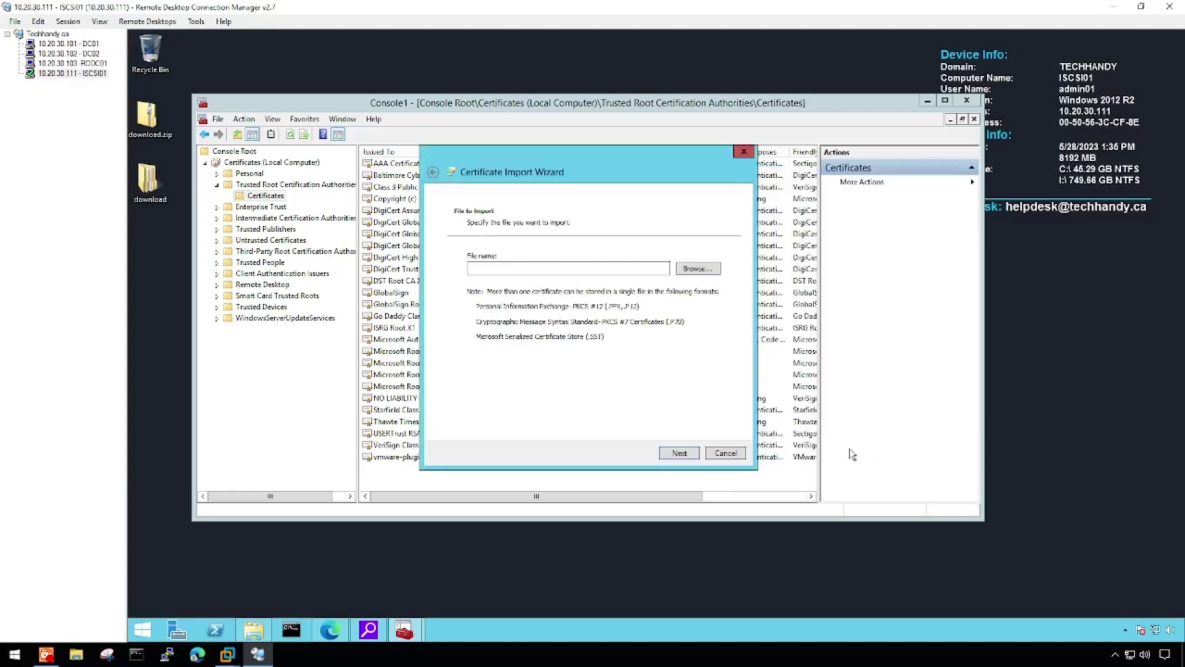
{"action": "left_click", "coordinate": [739, 457]}
- On DC01, create a GPO named vSphere_Web_Cert linked to IT Servers and select it
{"action": "left_click", "coordinate": [87, 44]}
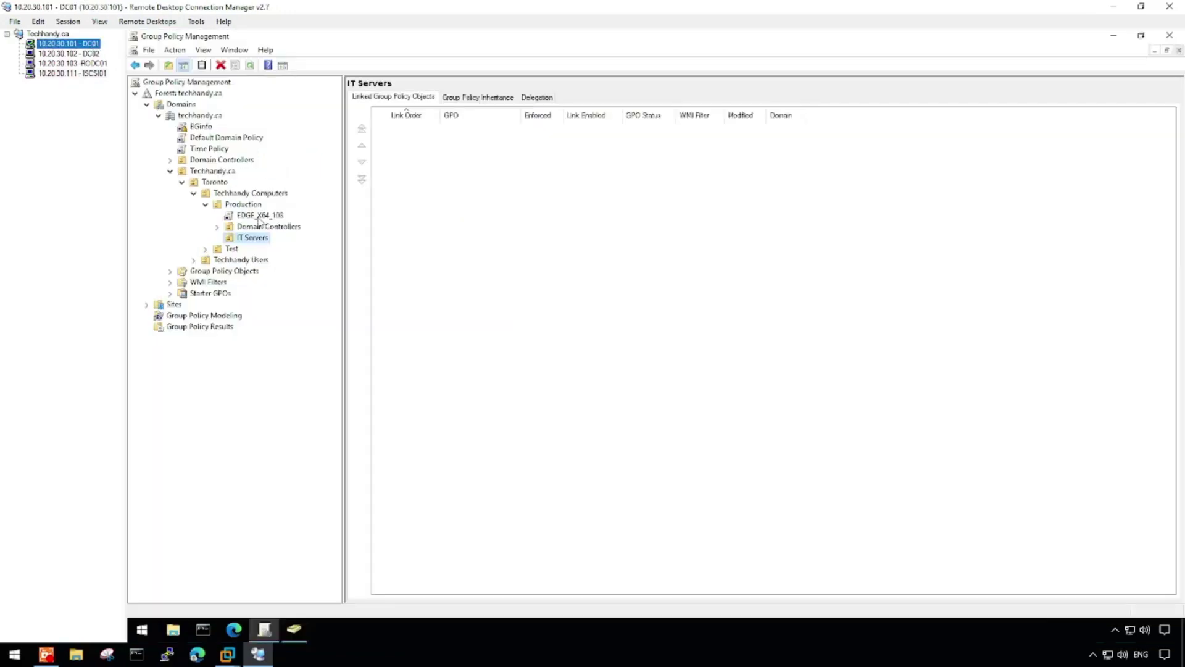
{"action": "right_click", "coordinate": [266, 244]}
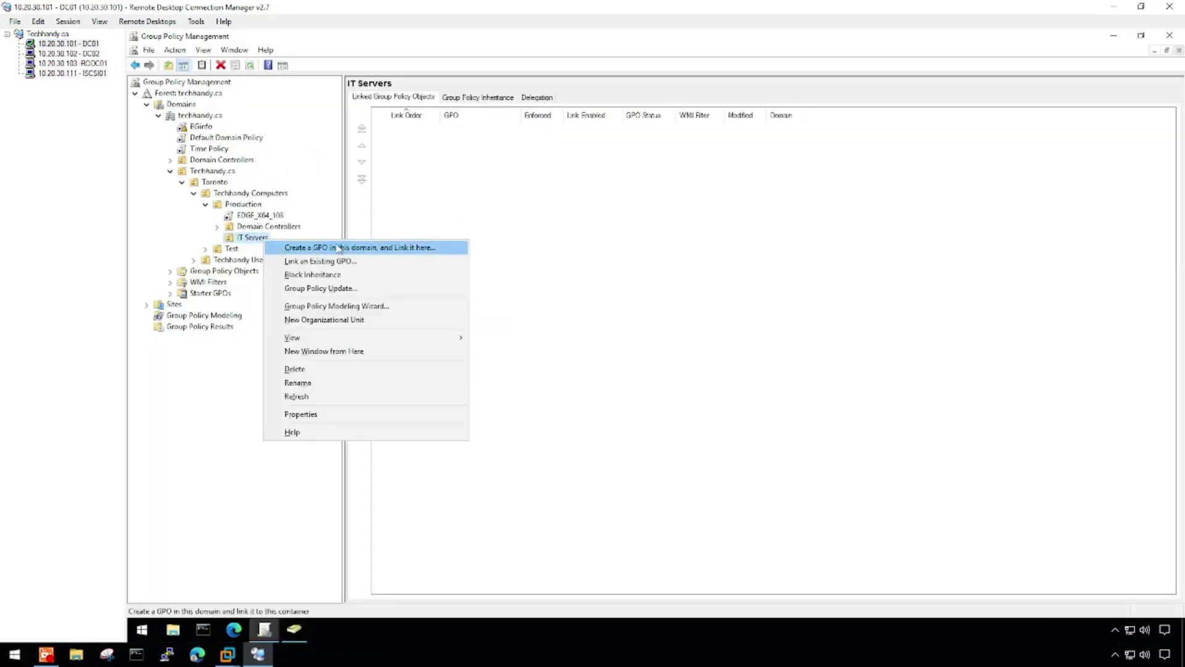
{"action": "left_click", "coordinate": [435, 247]}
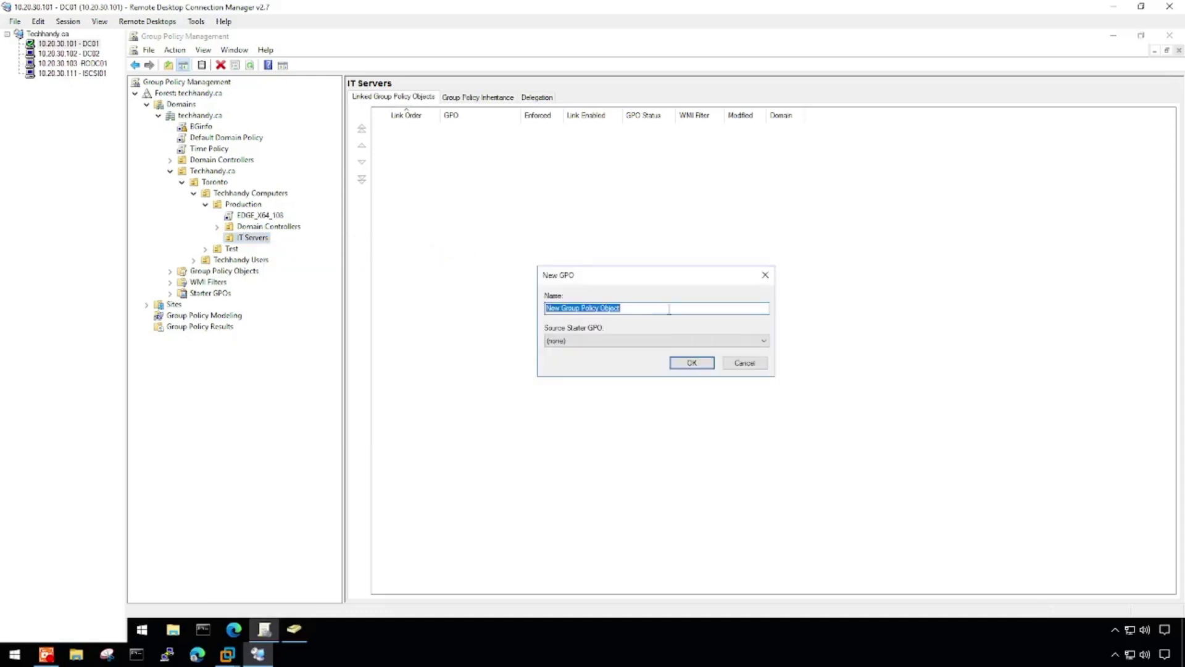
{"action": "type", "text": "vS"}
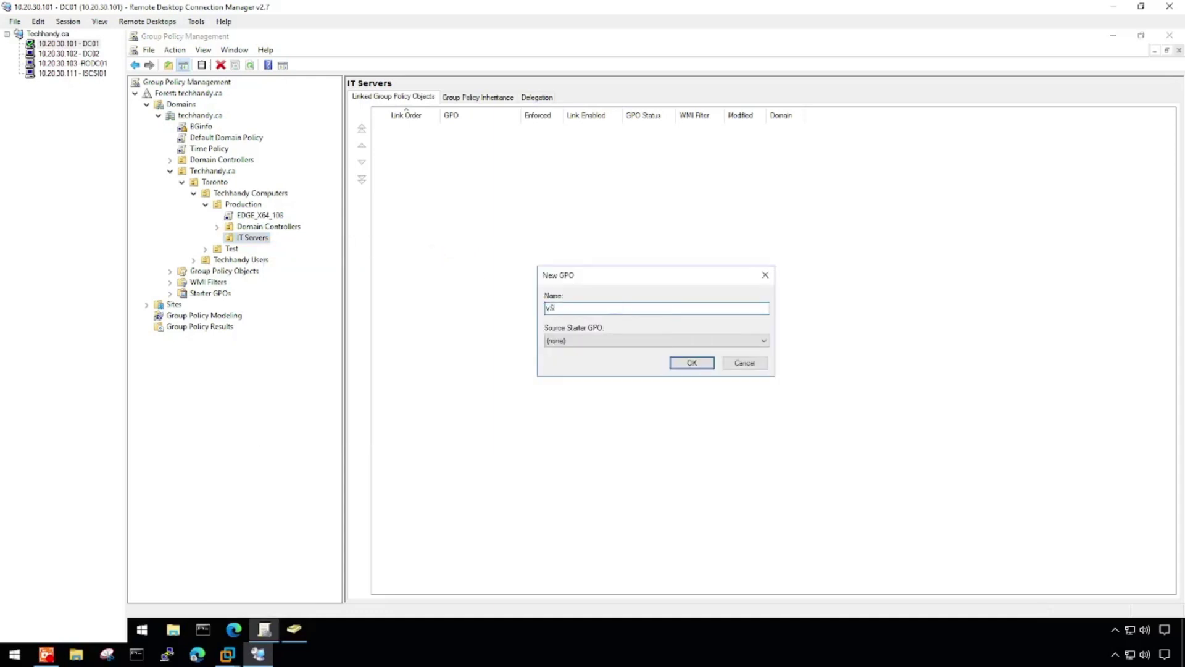
{"action": "type", "text": "phere_Web_Cert"}
{"action": "left_click", "coordinate": [699, 364]}
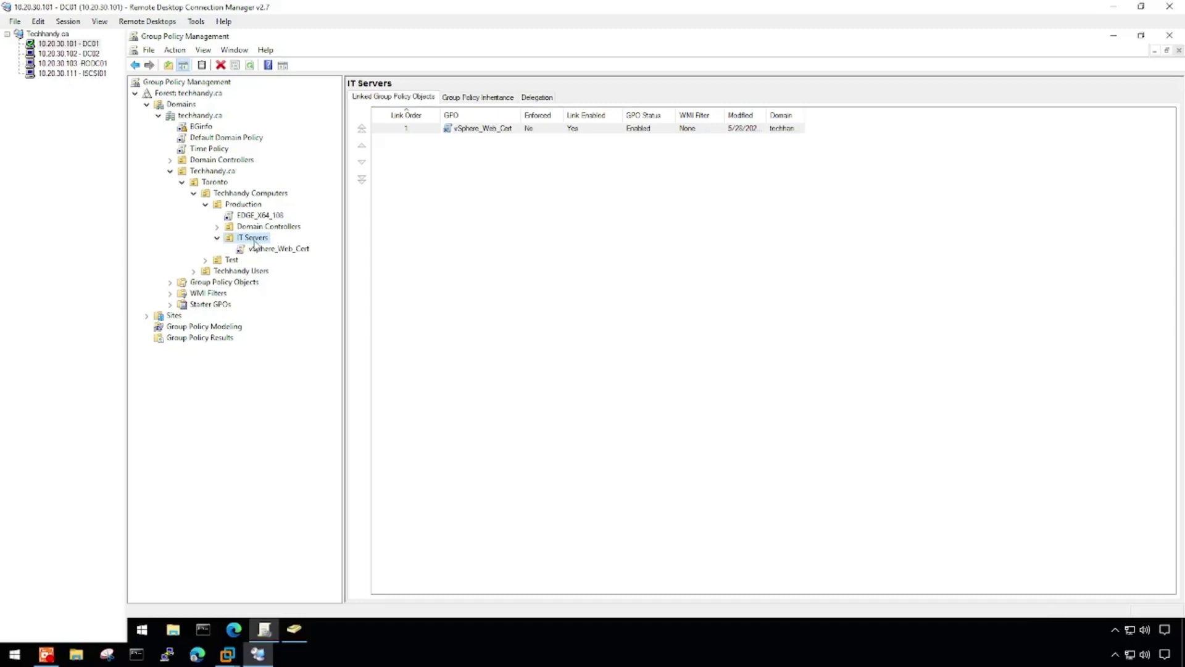
{"action": "left_click", "coordinate": [276, 250]}
- Edit vSphere_Web_Cert and expand Computer Configuration > Policies > Windows Settings > Security Settings > Public Key Policies
{"action": "right_click", "coordinate": [304, 251]}
{"action": "left_click", "coordinate": [369, 257]}
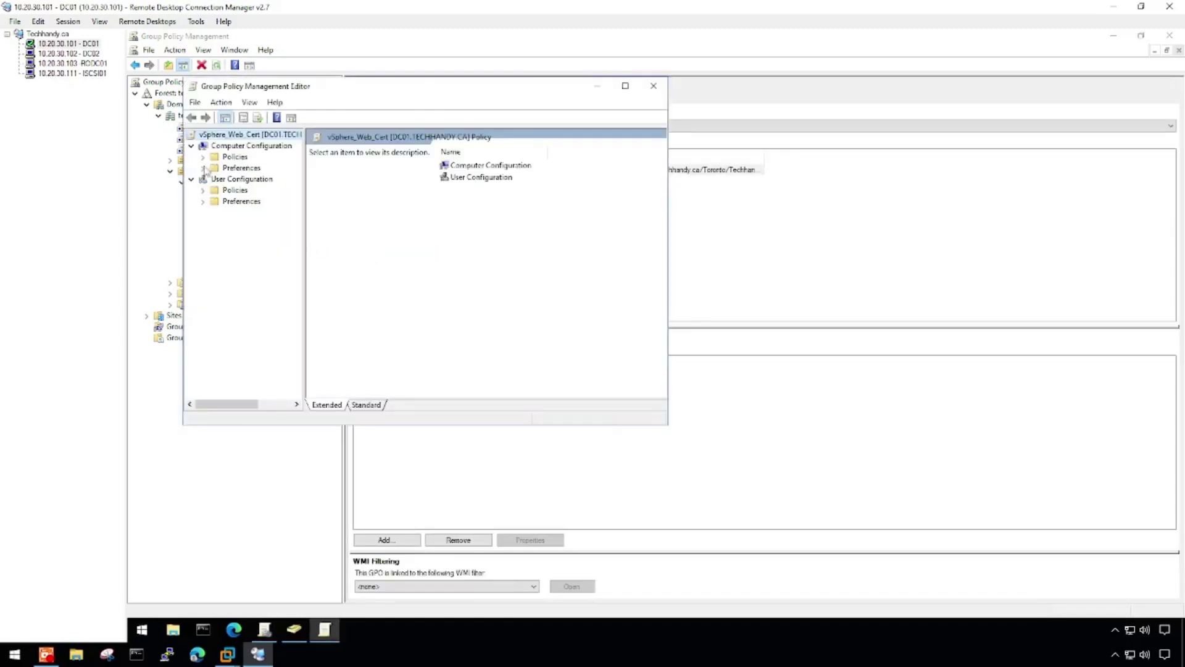
{"action": "left_click", "coordinate": [626, 86]}
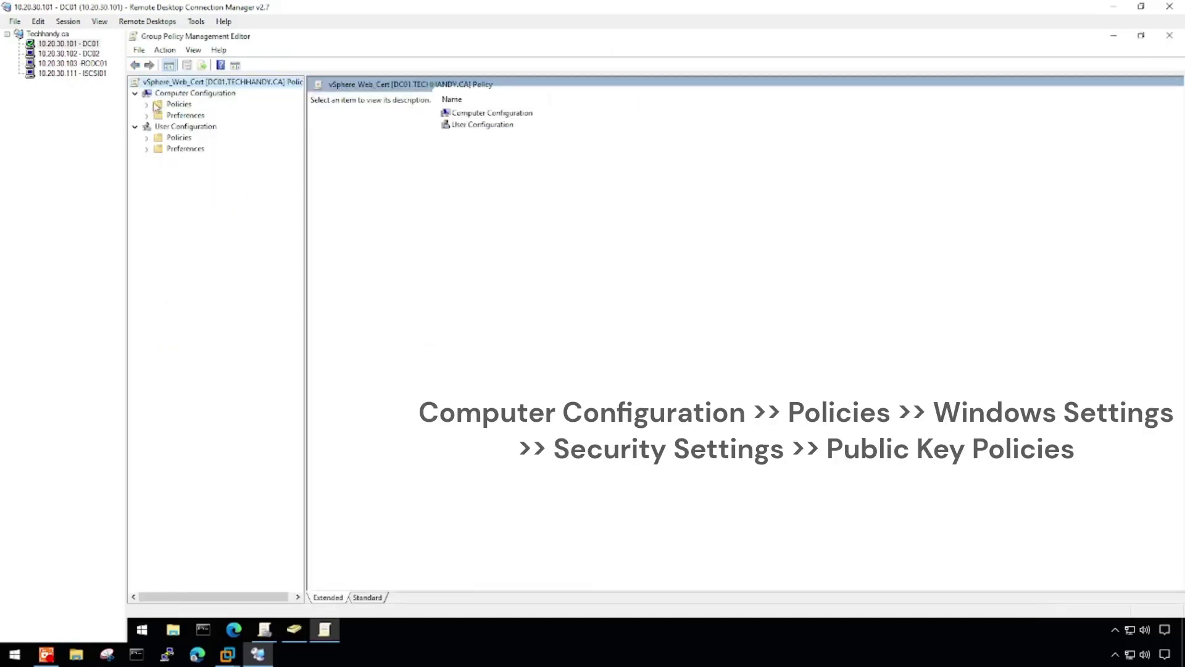
{"action": "left_click", "coordinate": [179, 94]}
{"action": "left_click", "coordinate": [147, 104]}
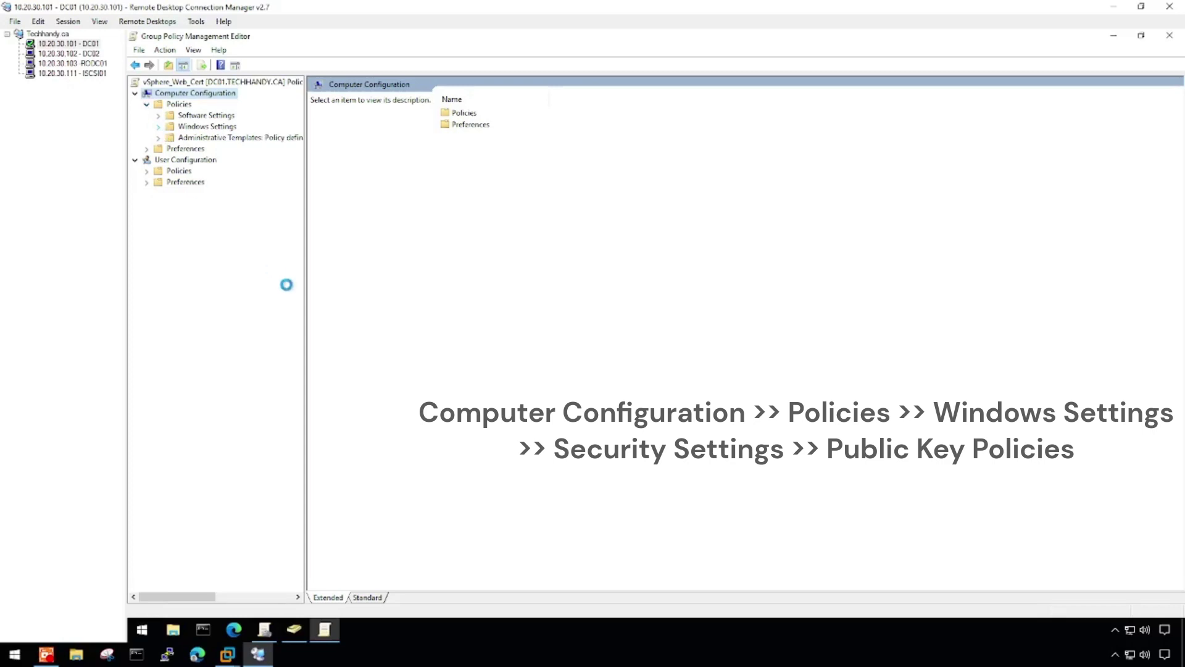
{"action": "left_click_drag", "start_coordinate": [304, 298], "coordinate": [407, 299]}
{"action": "left_click", "coordinate": [172, 174]}
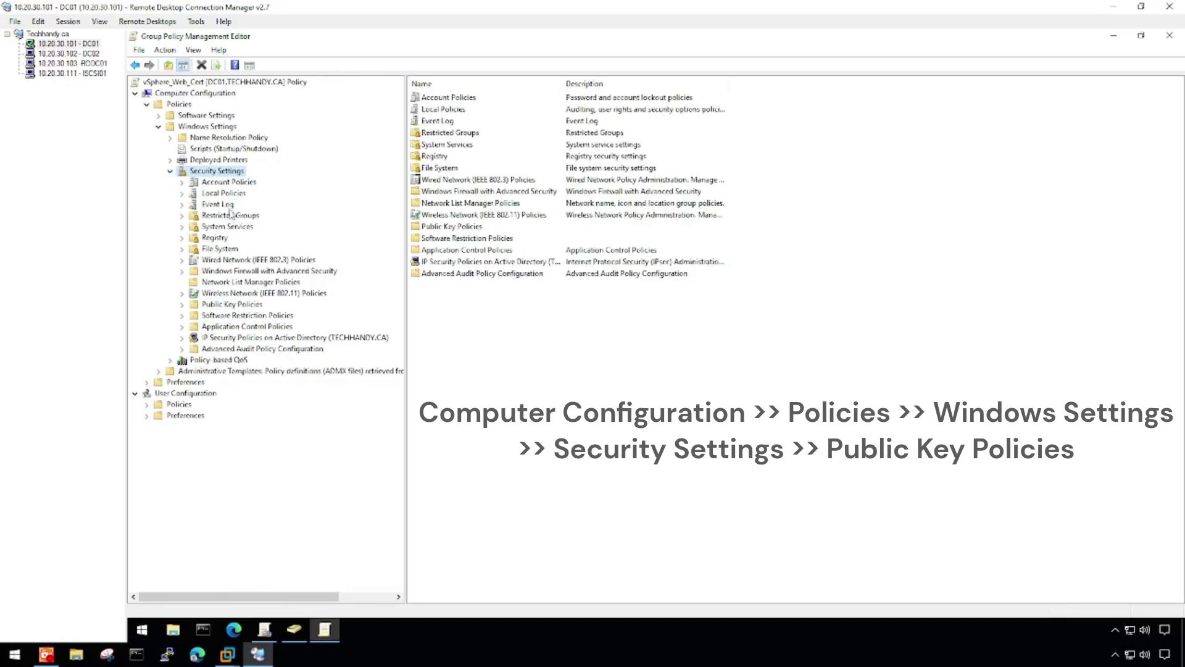
{"action": "left_click", "coordinate": [235, 304]}
{"action": "left_click", "coordinate": [182, 304]}
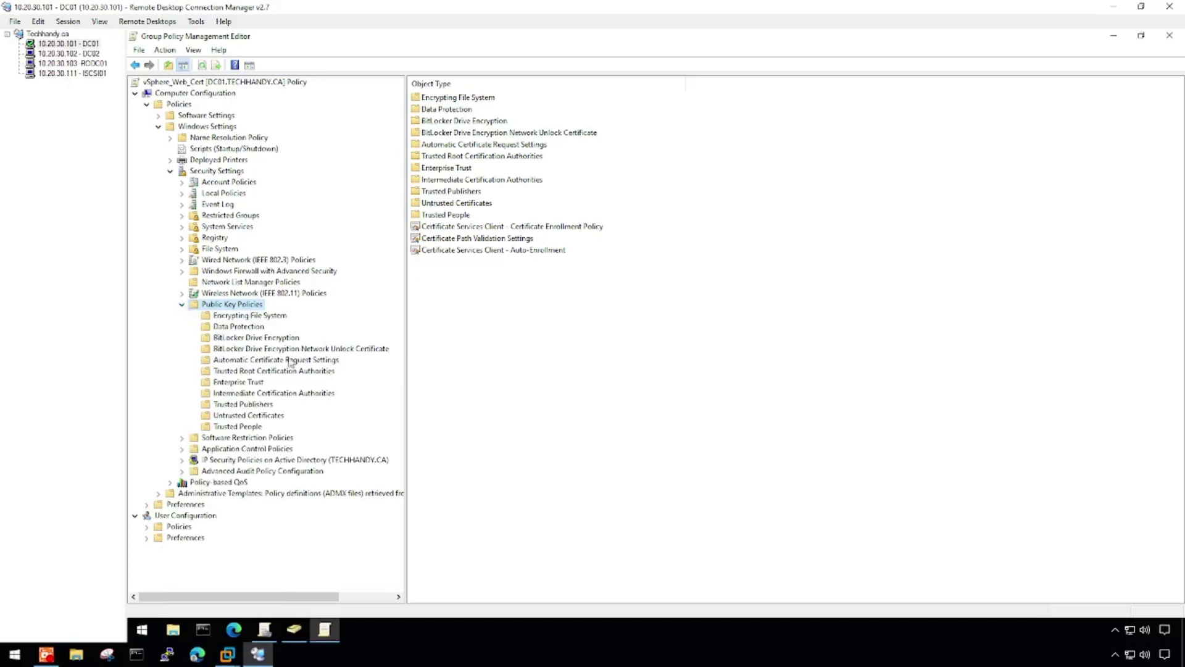
- Import Desktop\vsphere.crt into the vSphere_Web_Cert GPO's Trusted Root Certification Authorities store
{"action": "left_click", "coordinate": [286, 371]}
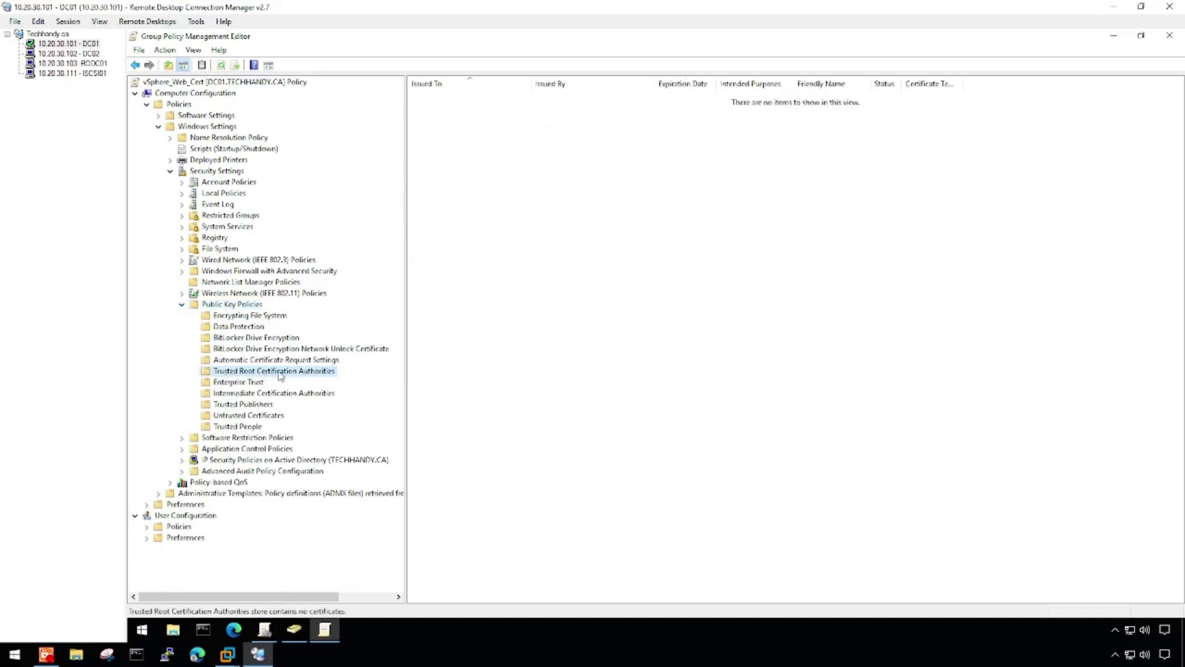
{"action": "right_click", "coordinate": [329, 373]}
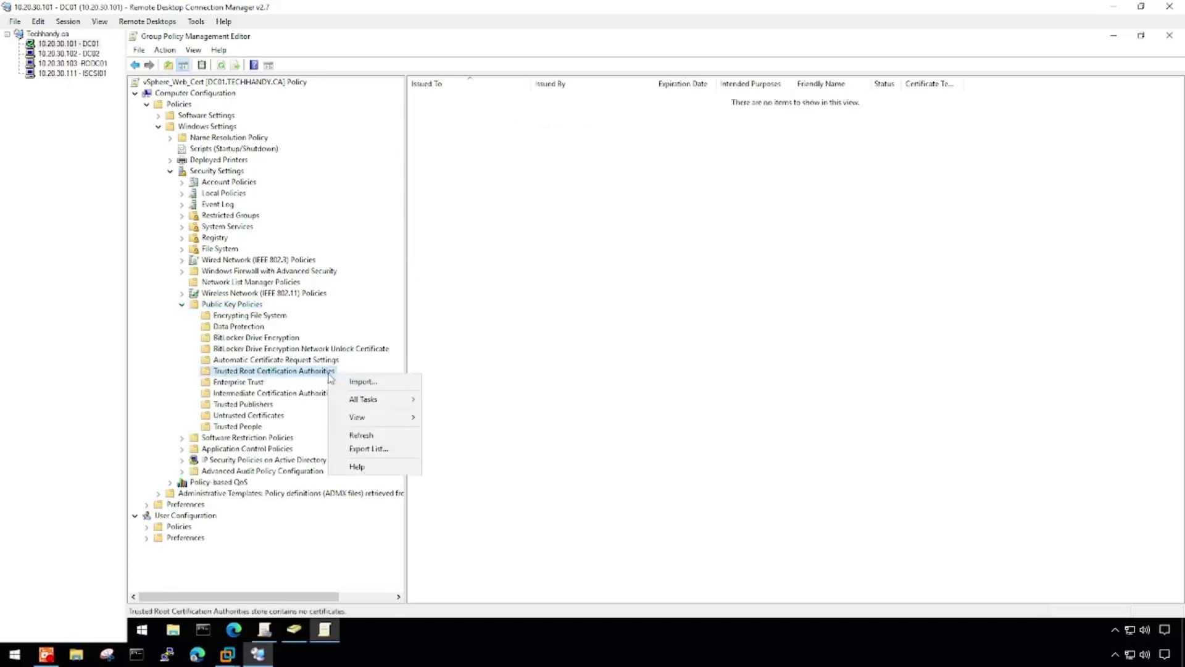
{"action": "left_click", "coordinate": [387, 383]}
{"action": "left_click", "coordinate": [744, 469]}
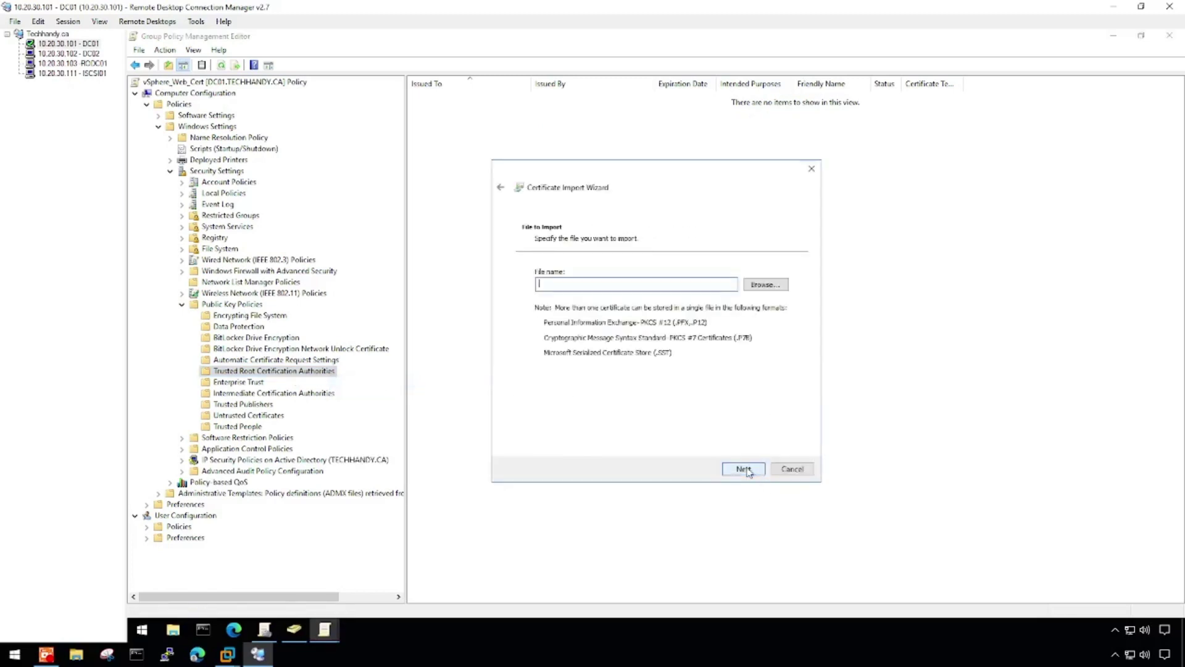
{"action": "left_click", "coordinate": [766, 288]}
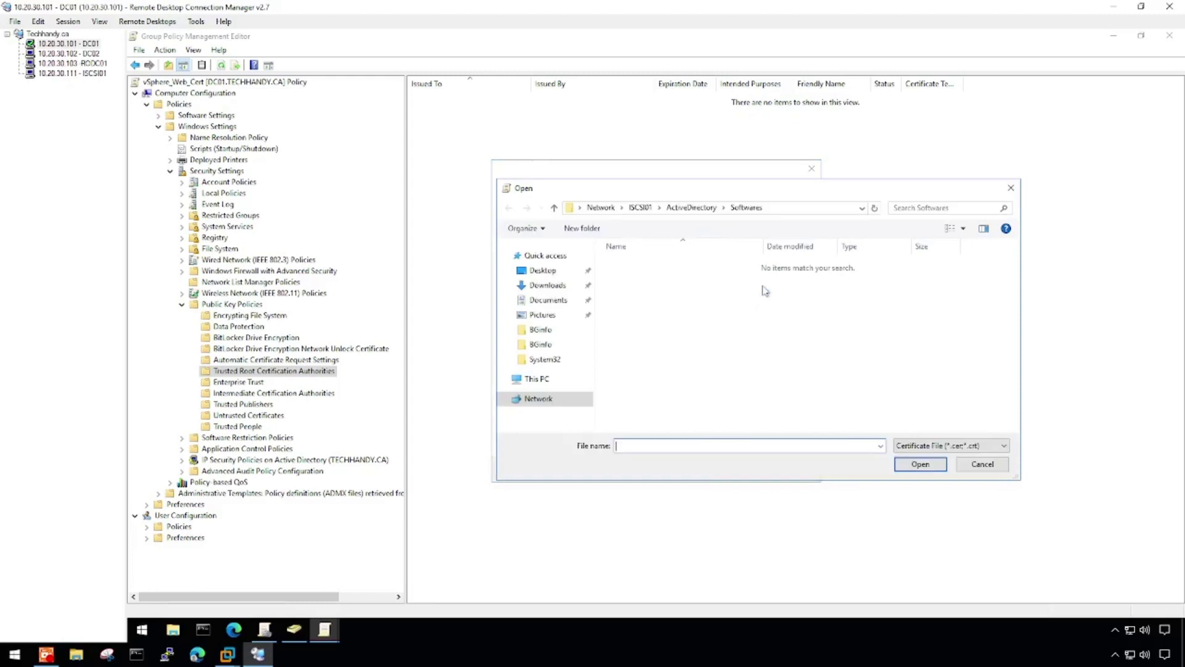
{"action": "left_click", "coordinate": [557, 272]}
{"action": "left_click", "coordinate": [671, 270]}
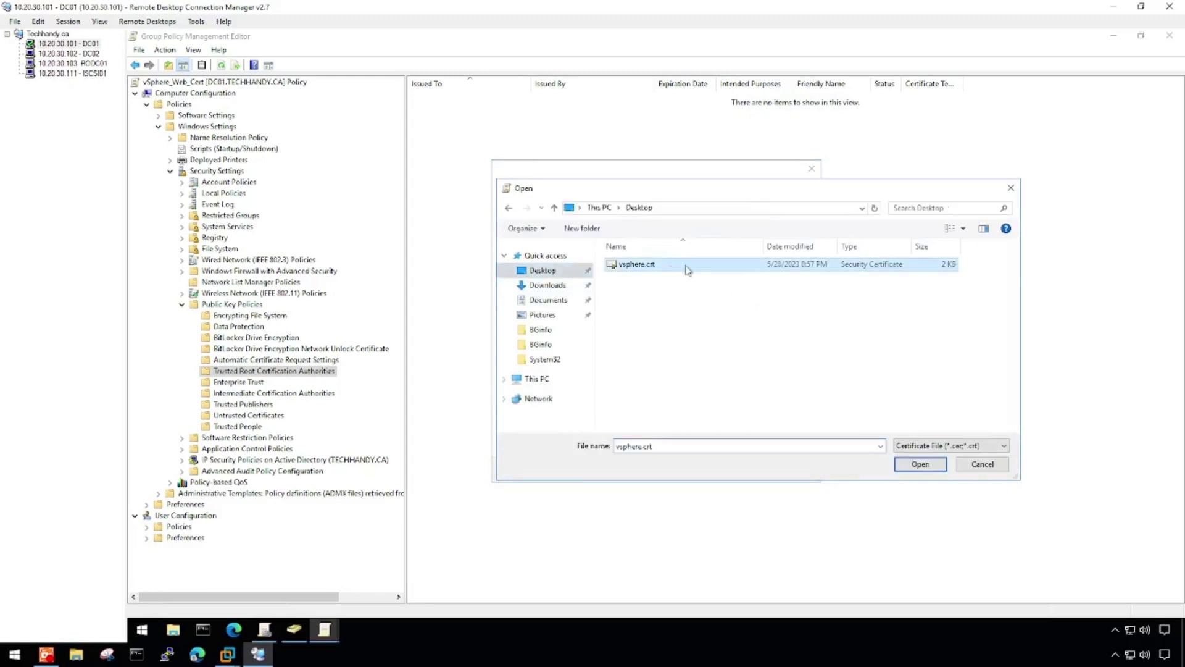
{"action": "left_click", "coordinate": [920, 464]}
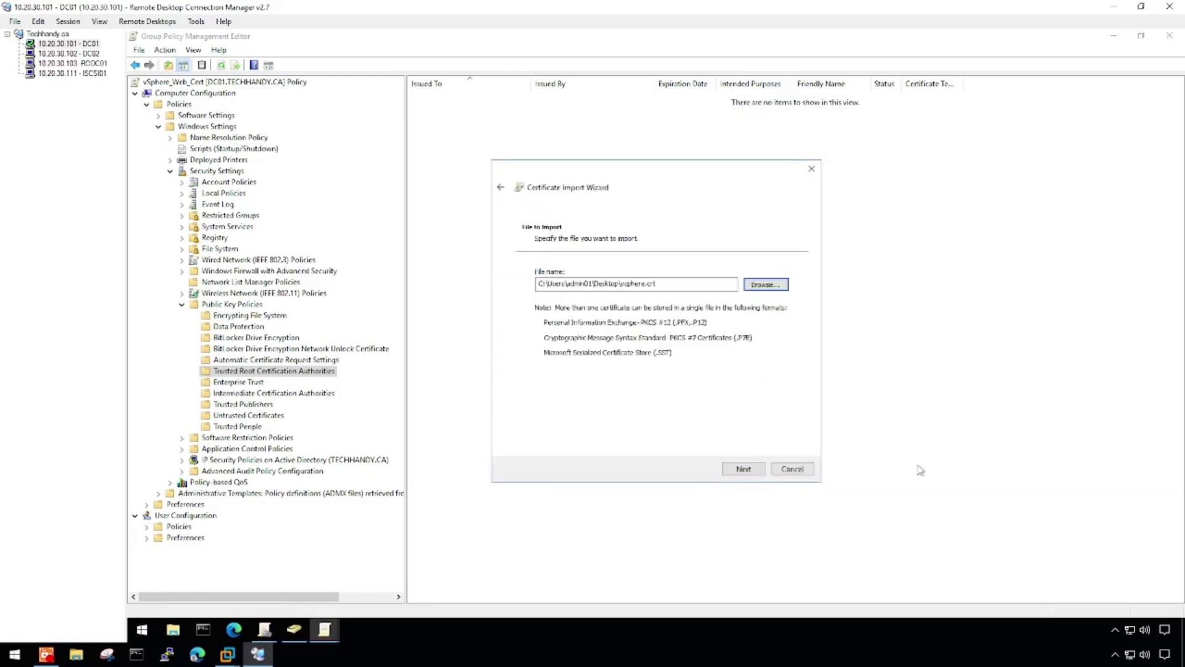
{"action": "left_click", "coordinate": [749, 471]}
{"action": "left_click", "coordinate": [744, 469]}
{"action": "left_click", "coordinate": [744, 470]}
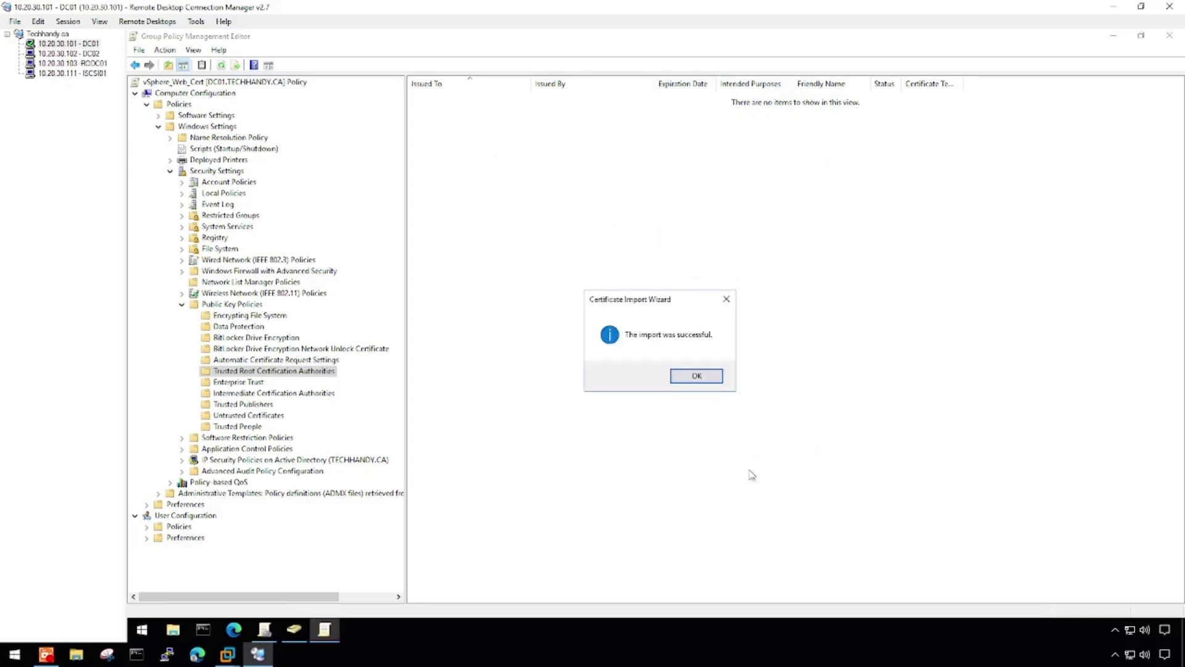
{"action": "left_click", "coordinate": [698, 375]}
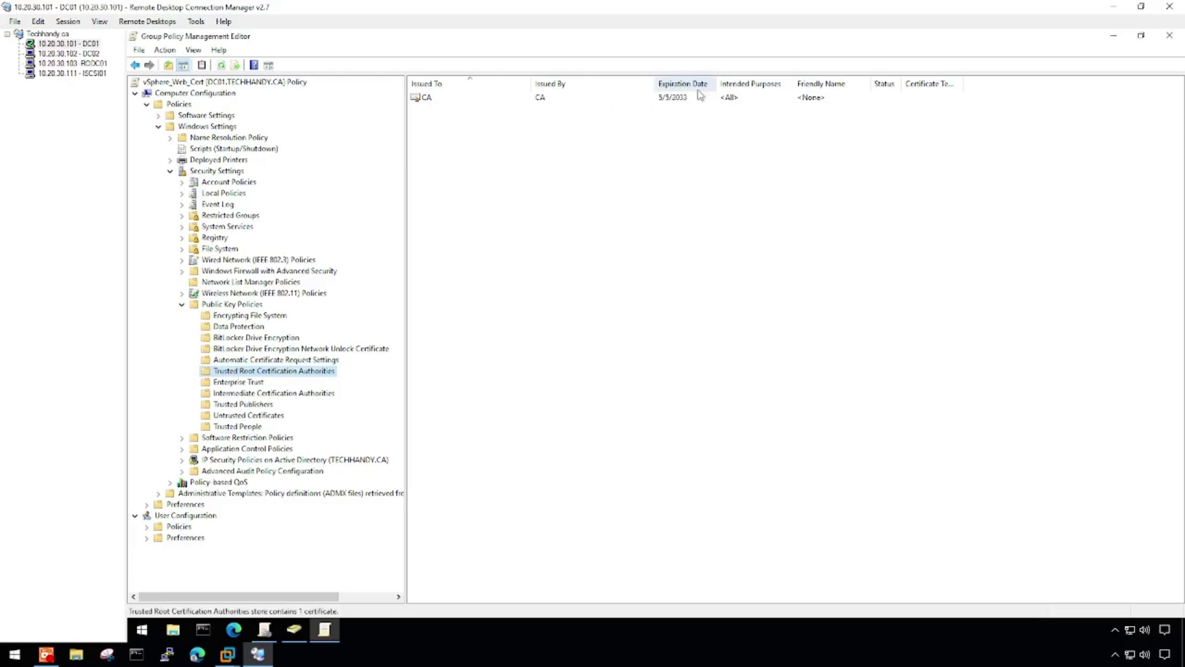
- Close the policy editor and return to the vSphere_Web_Cert link in Group Policy Management
{"action": "left_click", "coordinate": [1170, 35]}
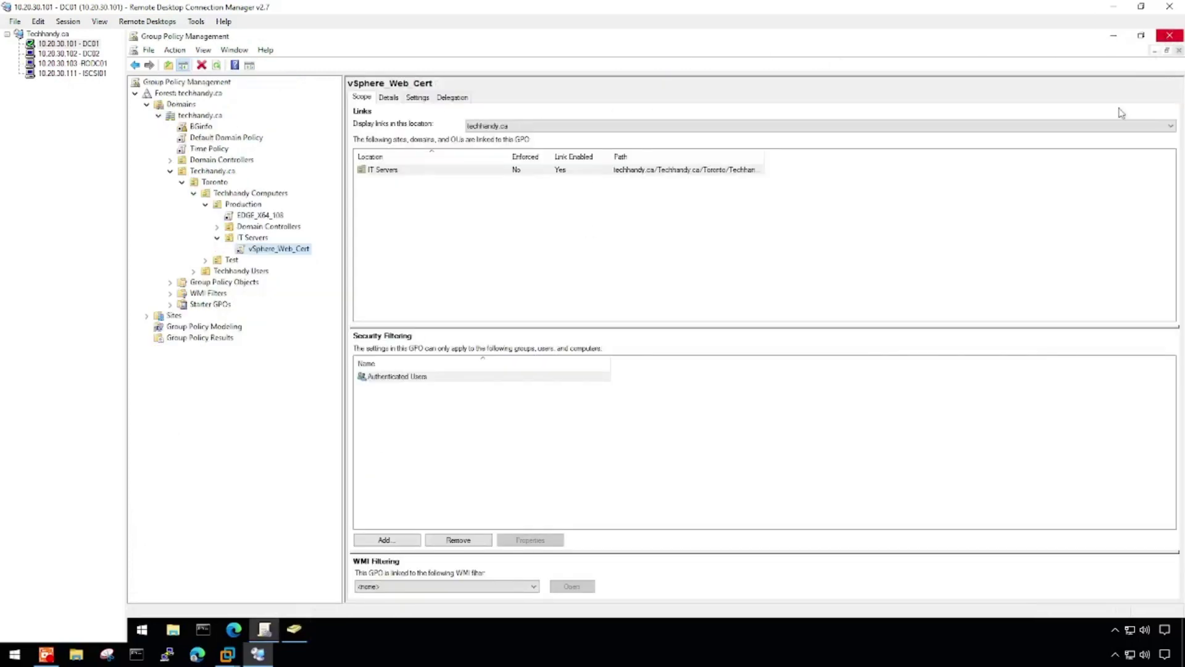
{"action": "right_click", "coordinate": [309, 250]}
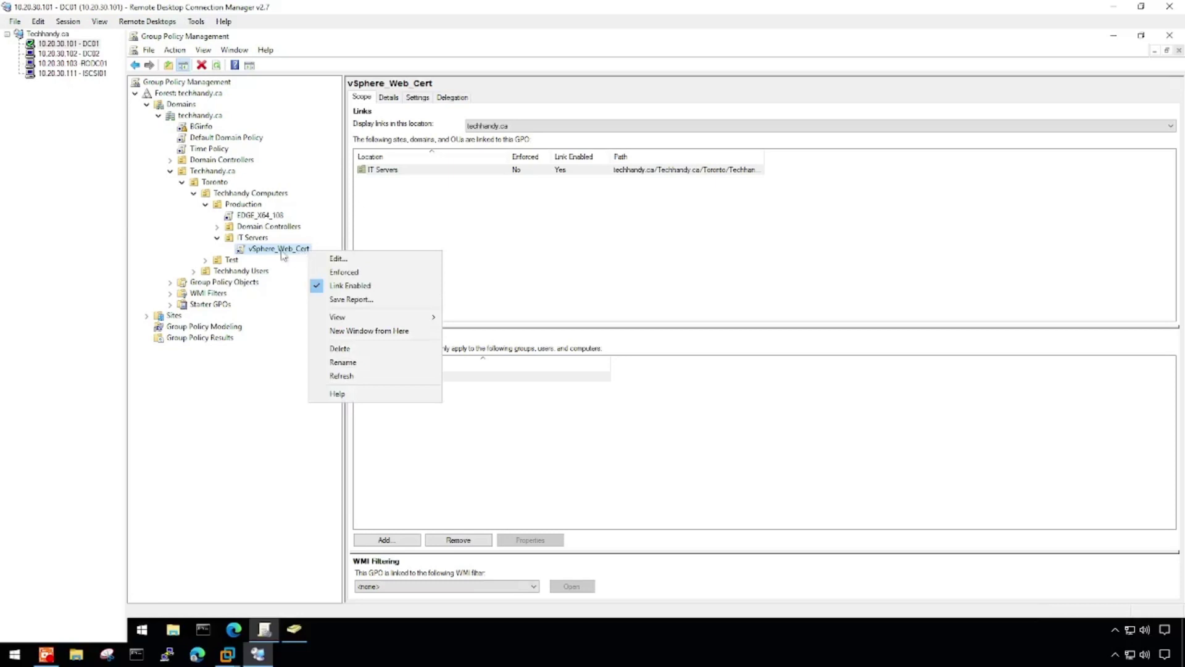
{"action": "left_click", "coordinate": [279, 254]}
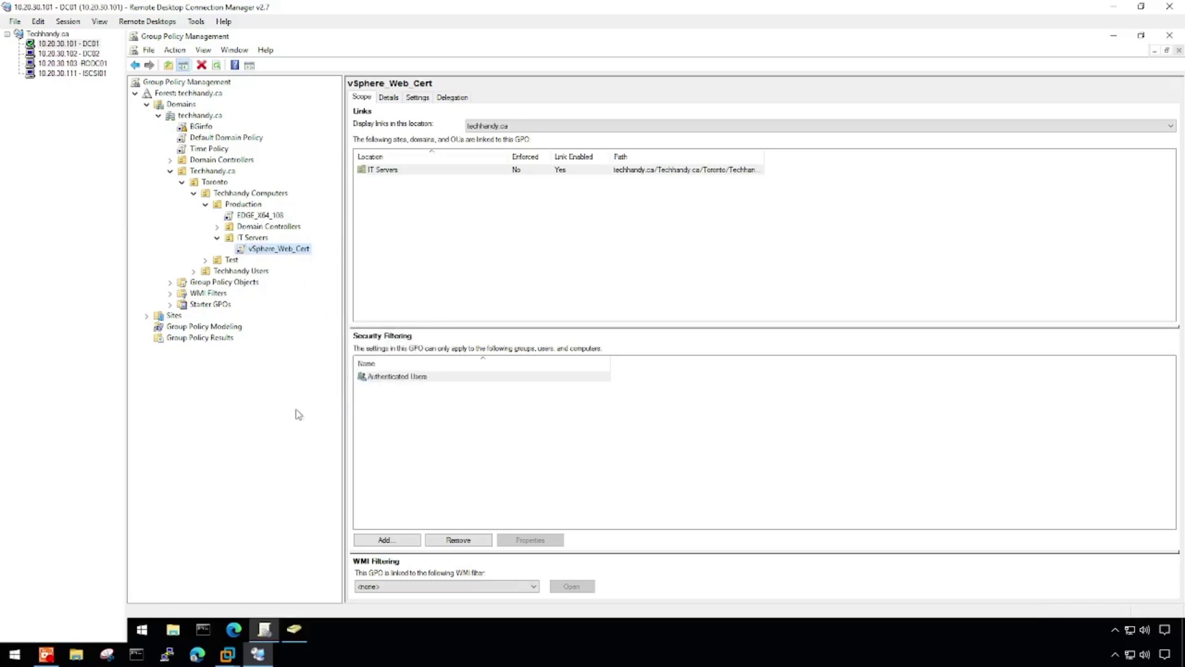
- Run gpupdate /force in a Command Prompt on DC01
{"action": "left_click", "coordinate": [201, 636]}
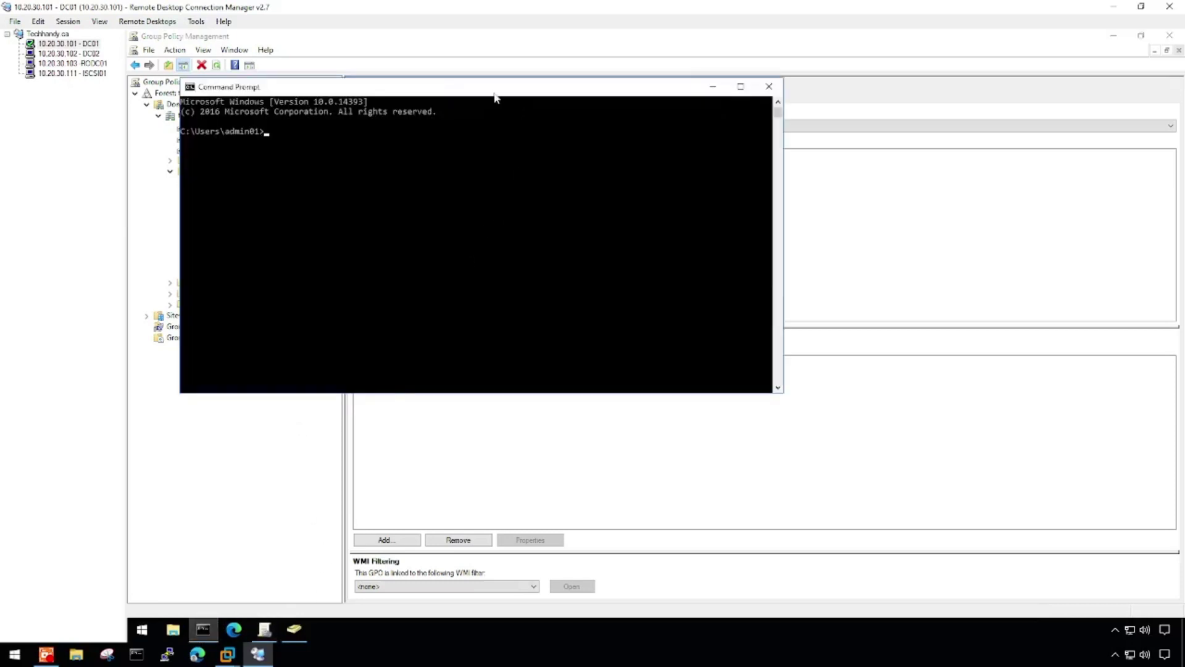
{"action": "left_click_drag", "start_coordinate": [404, 86], "coordinate": [675, 255]}
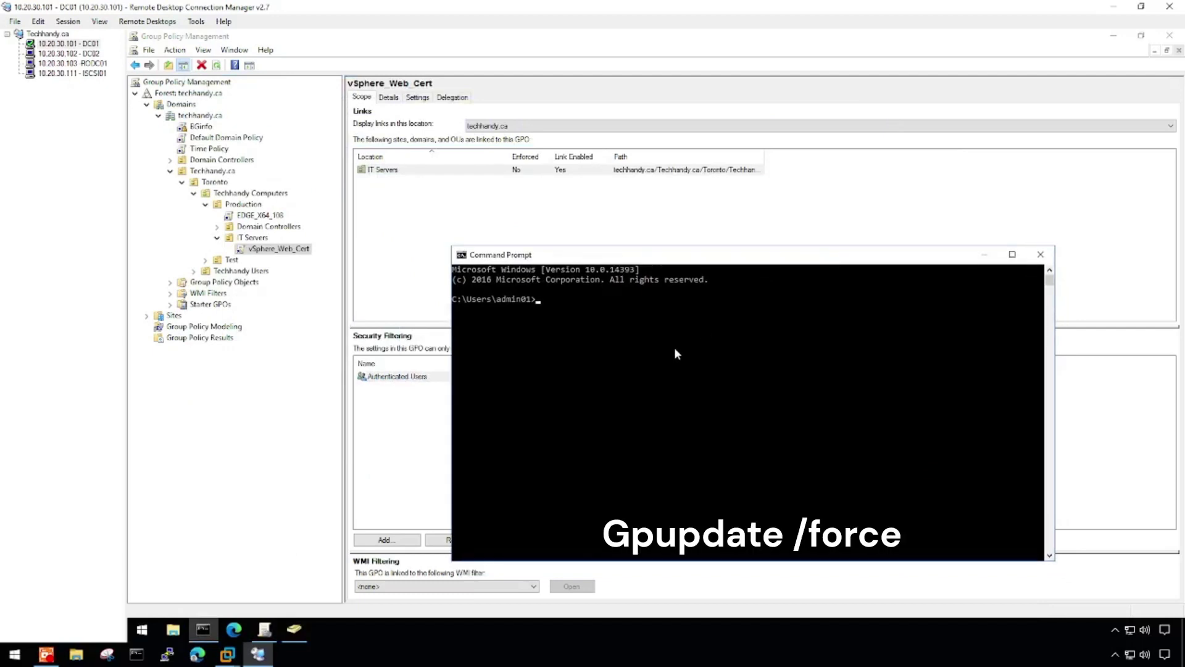
{"action": "type", "text": "gpupdate /force"}
{"action": "key", "text": "Return"}
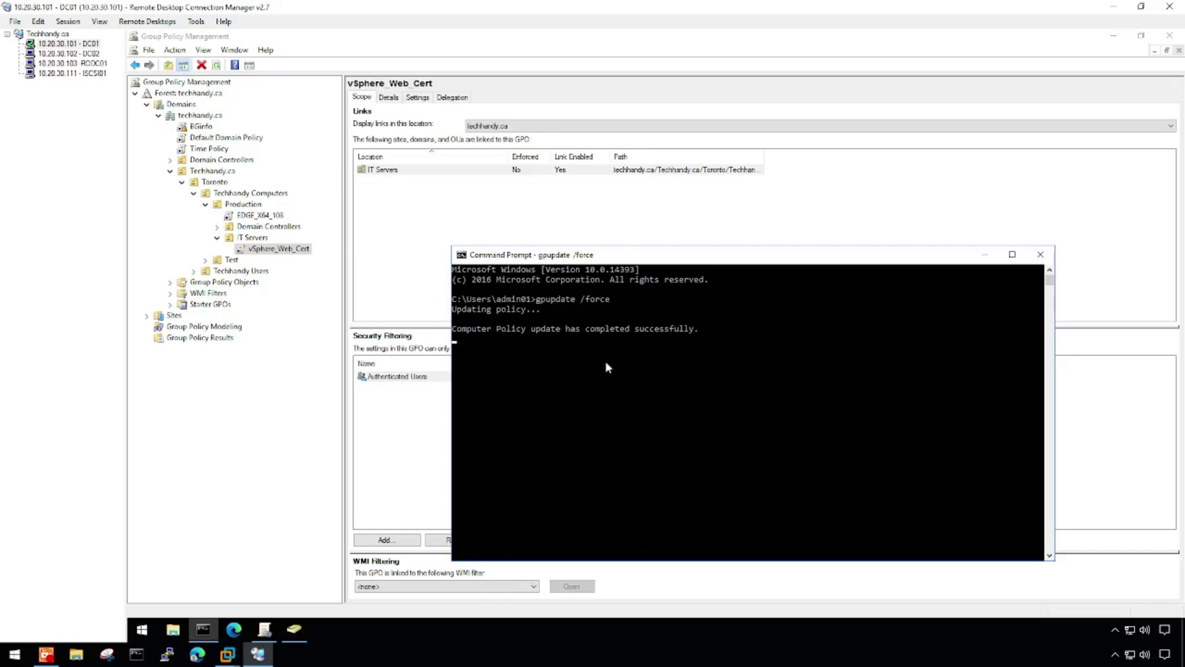
- Verify the vSphere_Web_Cert settings report lists the CA certificate under Security Settings, then switch to ISCSI01
{"action": "left_click", "coordinate": [985, 255]}
{"action": "left_click", "coordinate": [389, 97]}
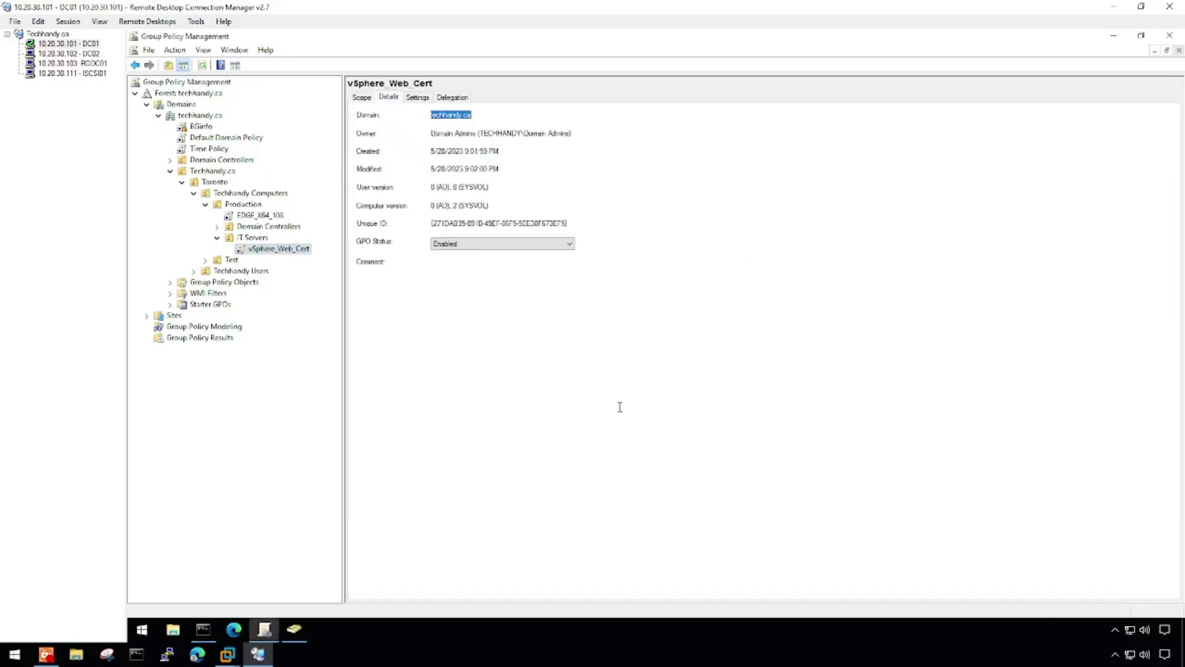
{"action": "left_click", "coordinate": [417, 97]}
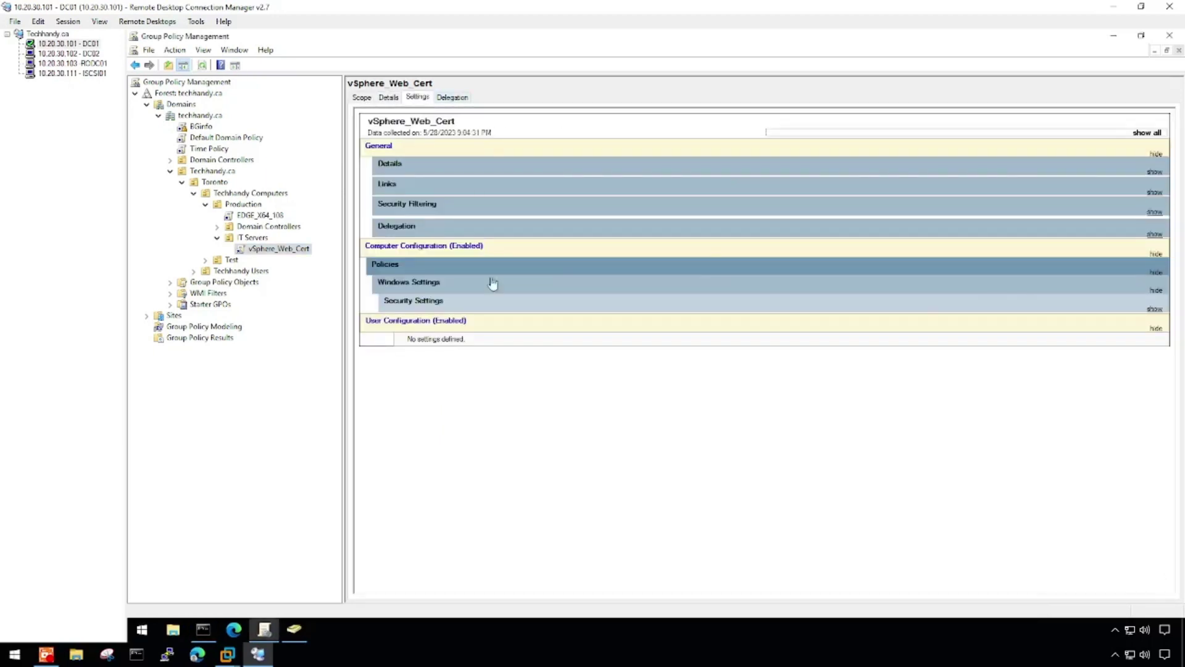
{"action": "left_click", "coordinate": [413, 282]}
{"action": "left_click", "coordinate": [412, 282]}
{"action": "left_click", "coordinate": [412, 301]}
{"action": "left_click", "coordinate": [426, 339]}
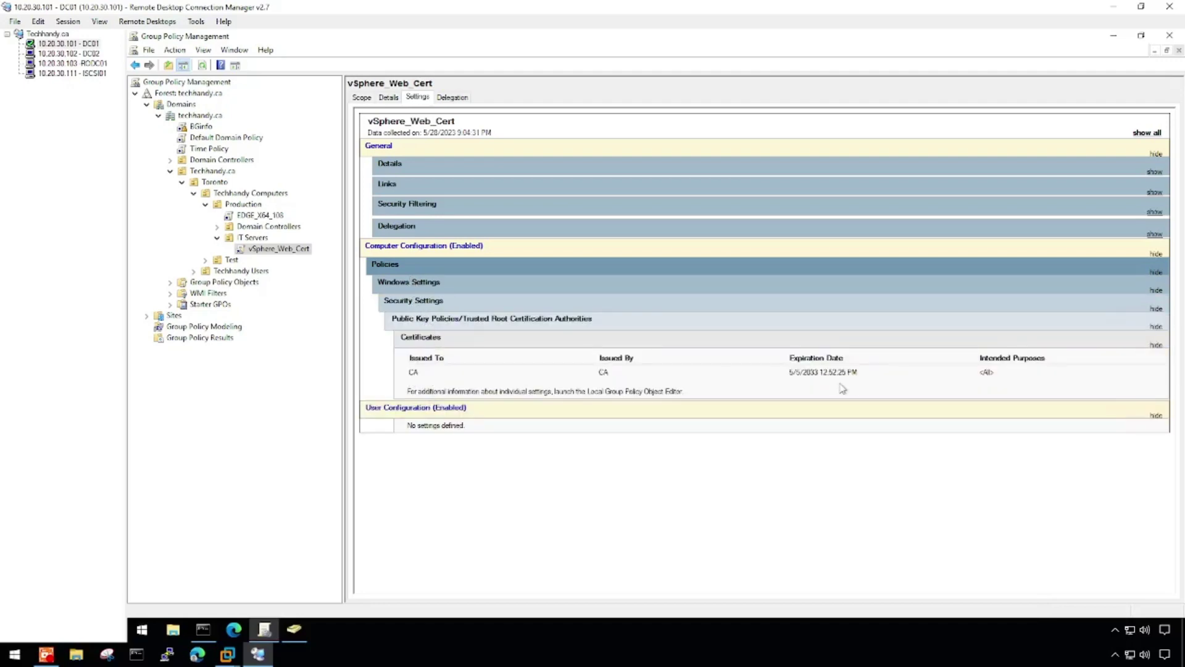
{"action": "left_click", "coordinate": [73, 74]}
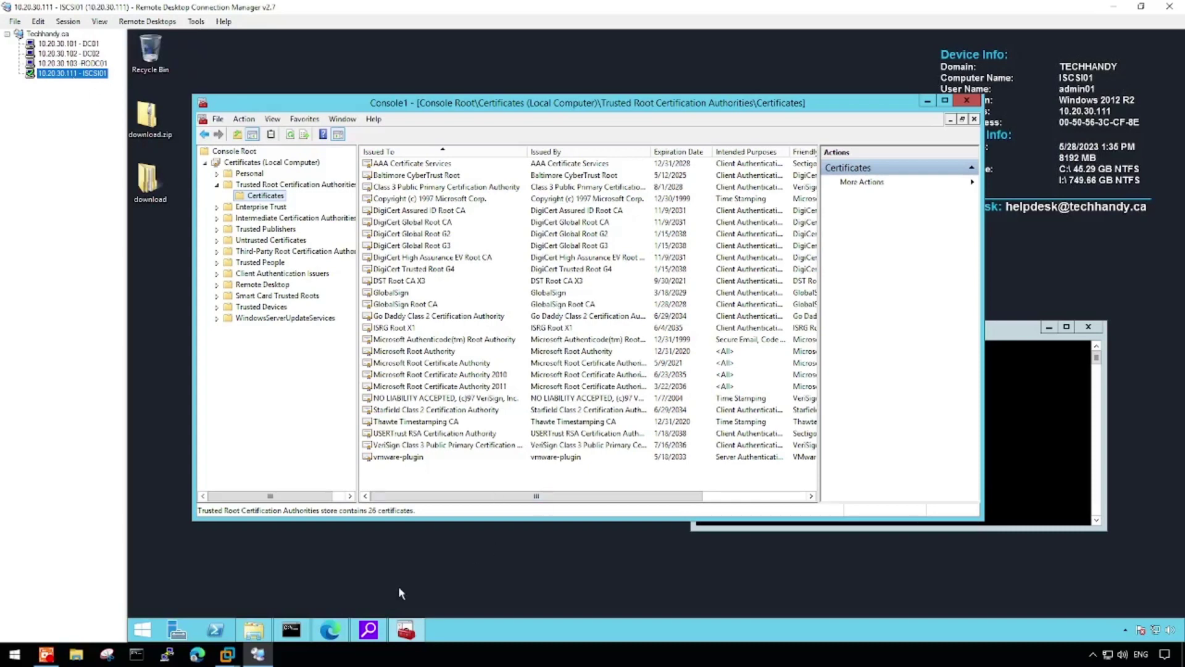
- Start Microsoft Edge on ISCSI01 with a fresh browser window
{"action": "left_click", "coordinate": [327, 621]}
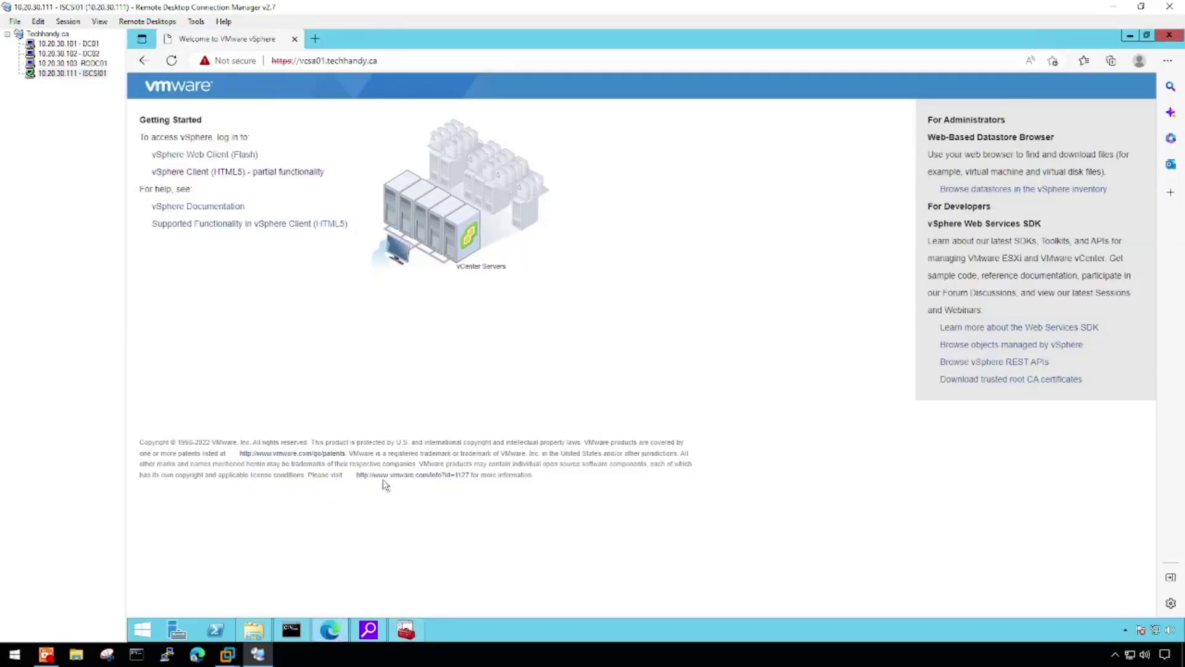
{"action": "left_click", "coordinate": [1170, 37]}
{"action": "right_click", "coordinate": [496, 583]}
{"action": "left_click", "coordinate": [358, 616]}
{"action": "left_click", "coordinate": [325, 639]}
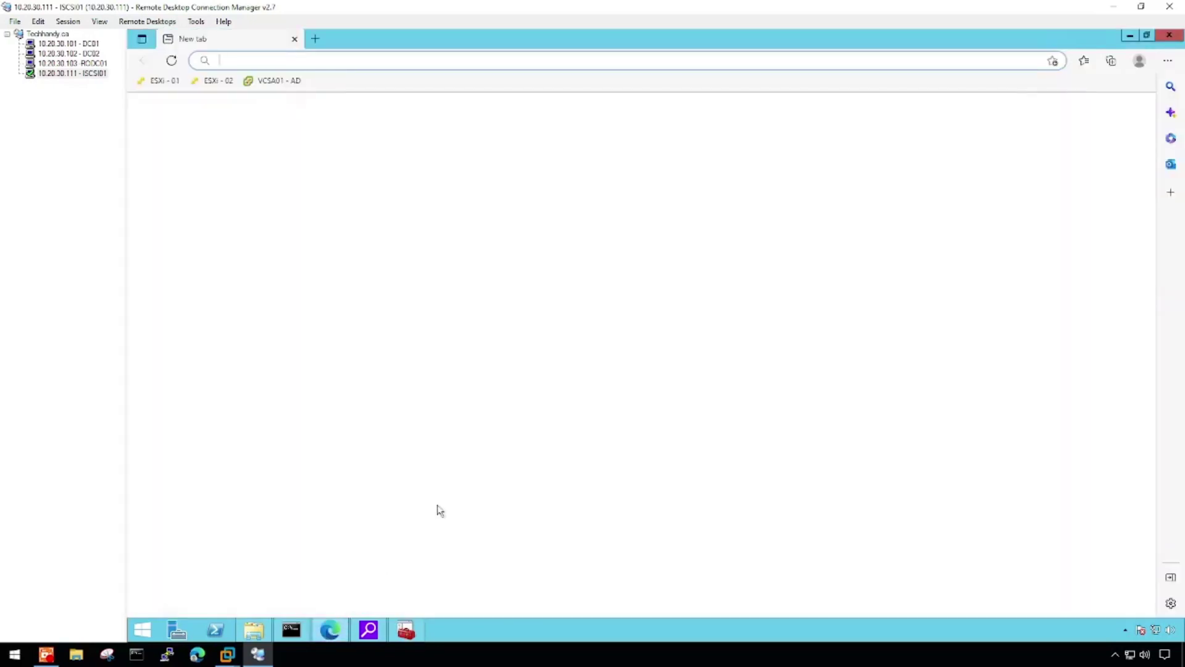
{"action": "left_click", "coordinate": [272, 81]}
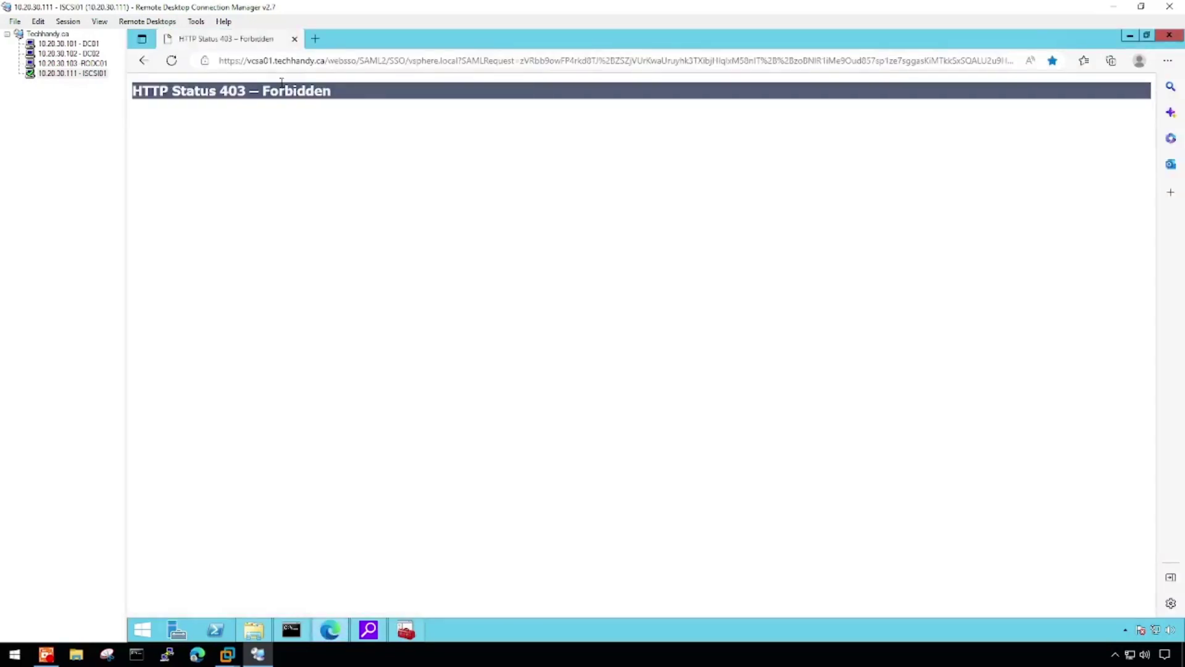
{"action": "left_click", "coordinate": [328, 61]}
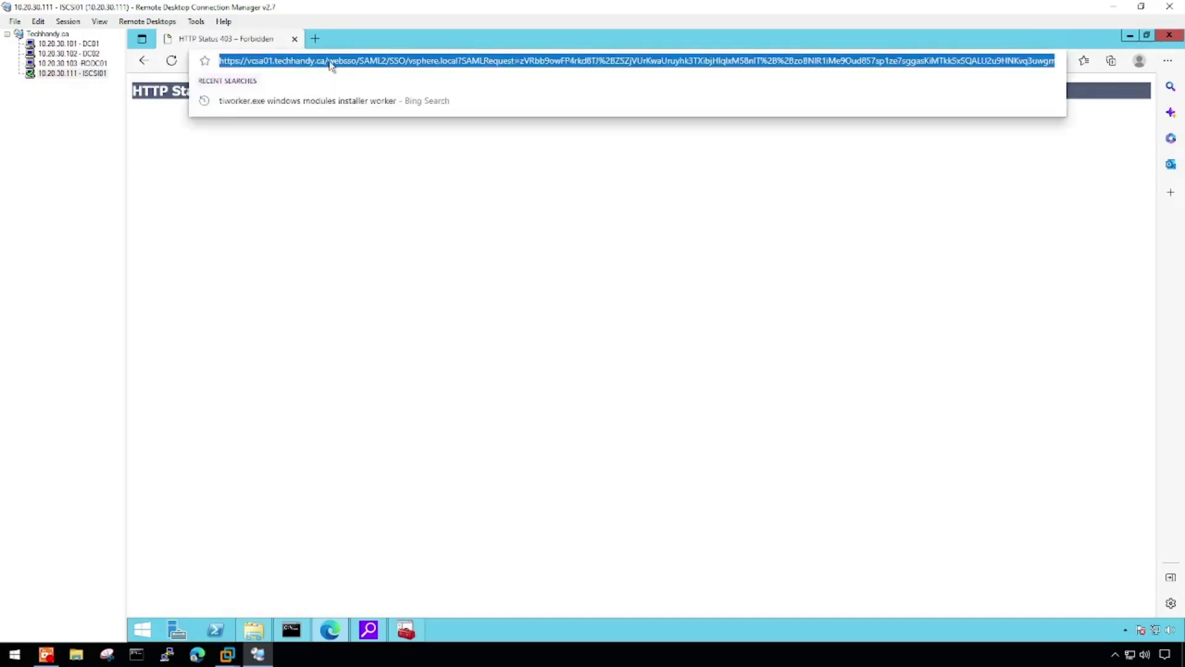
{"action": "left_click", "coordinate": [328, 60]}
{"action": "left_click_drag", "start_coordinate": [327, 60], "coordinate": [210, 61]}
{"action": "key", "text": "ctrl+c"}
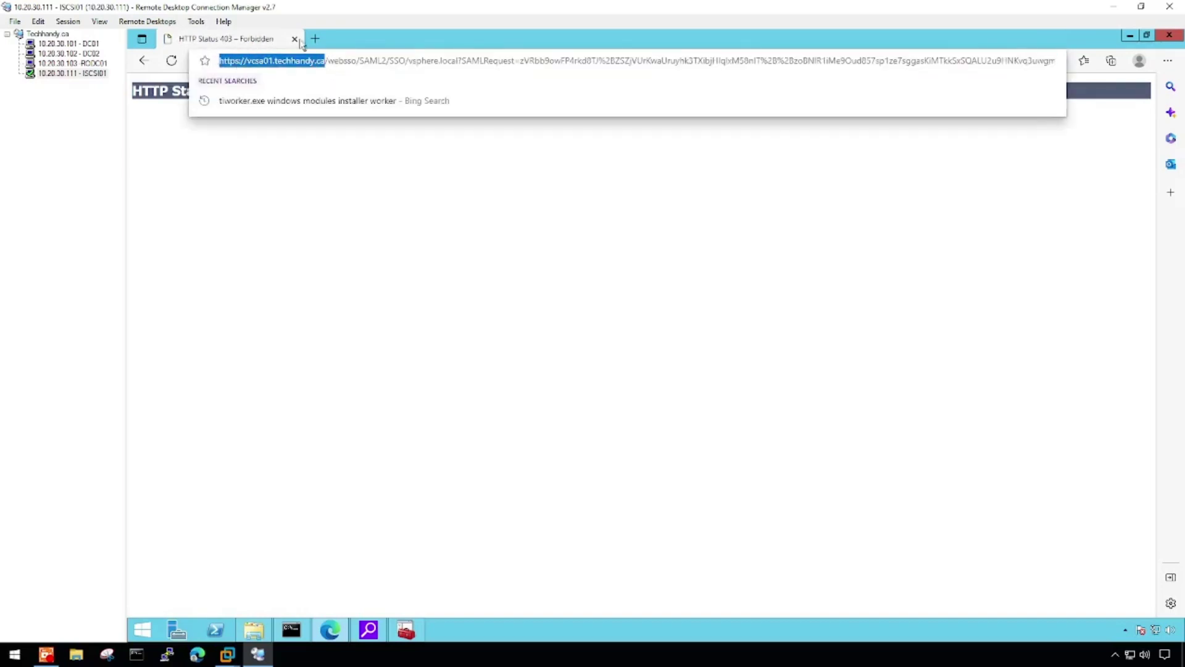
{"action": "left_click", "coordinate": [315, 39]}
{"action": "left_click", "coordinate": [238, 60]}
{"action": "key", "text": "ctrl+v"}
{"action": "key", "text": "Return"}
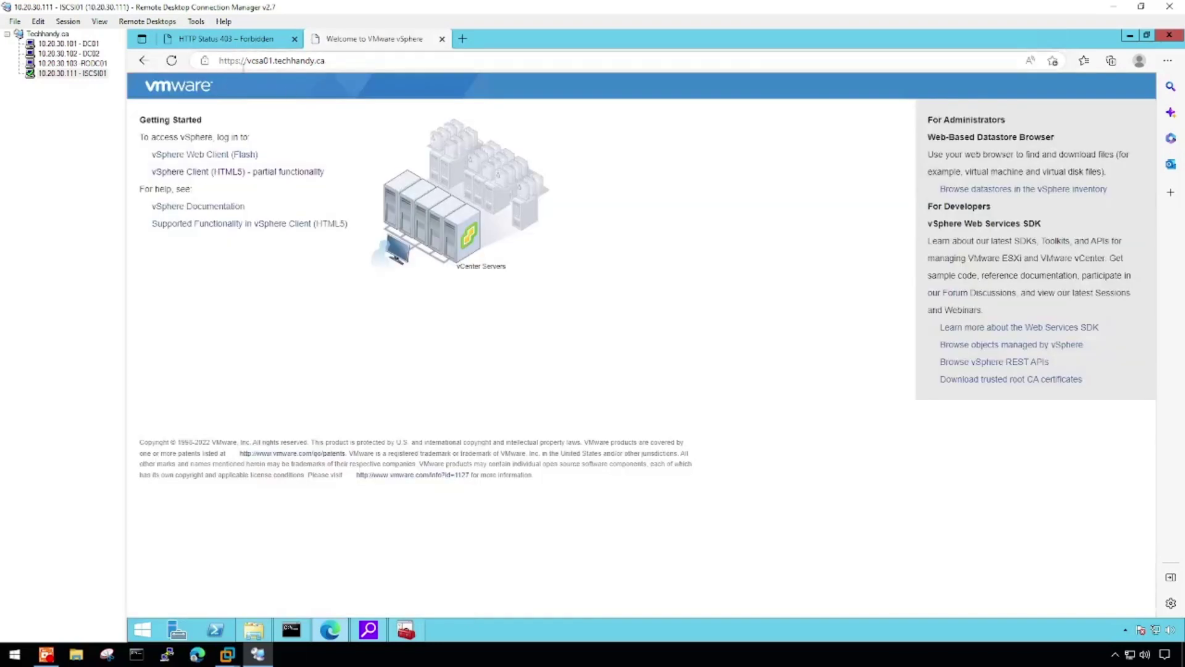
- Check the site information for vcsa01 and confirm the connection is secure
{"action": "left_click", "coordinate": [244, 60]}
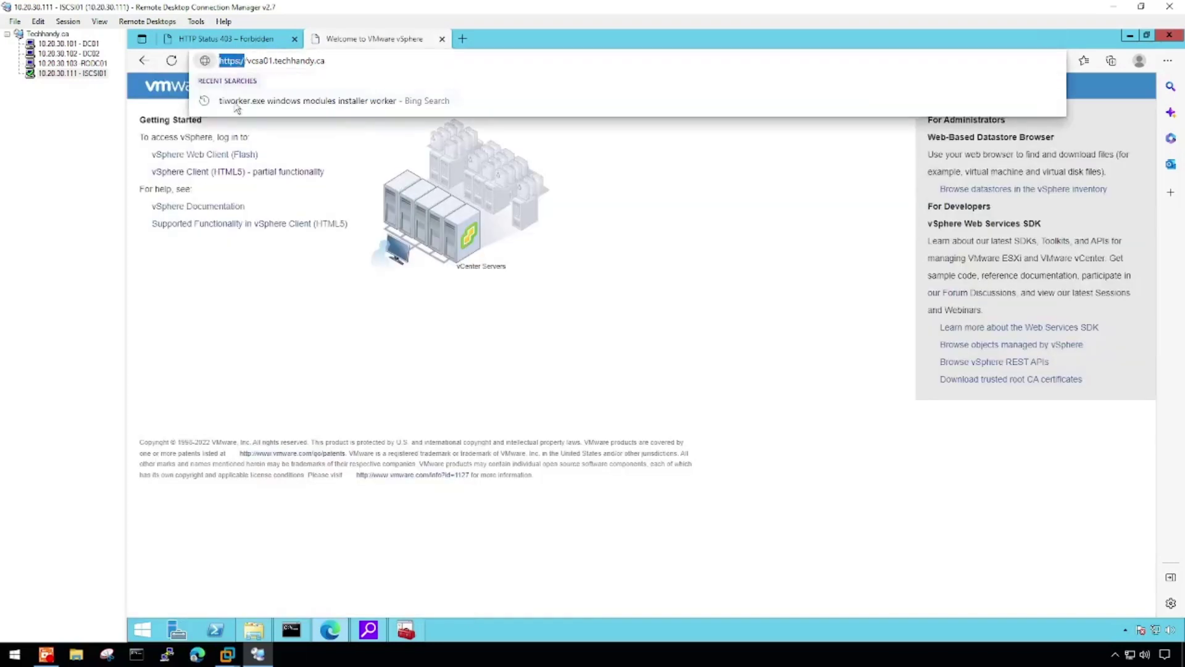
{"action": "left_click", "coordinate": [287, 364]}
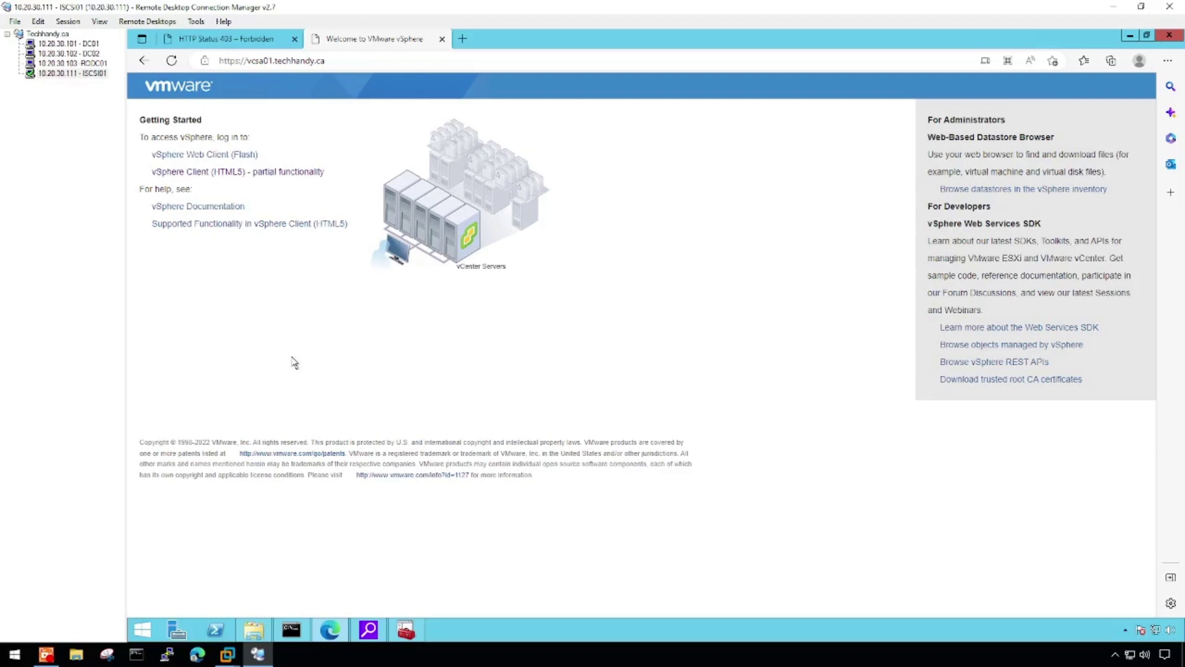
{"action": "left_click", "coordinate": [205, 62]}
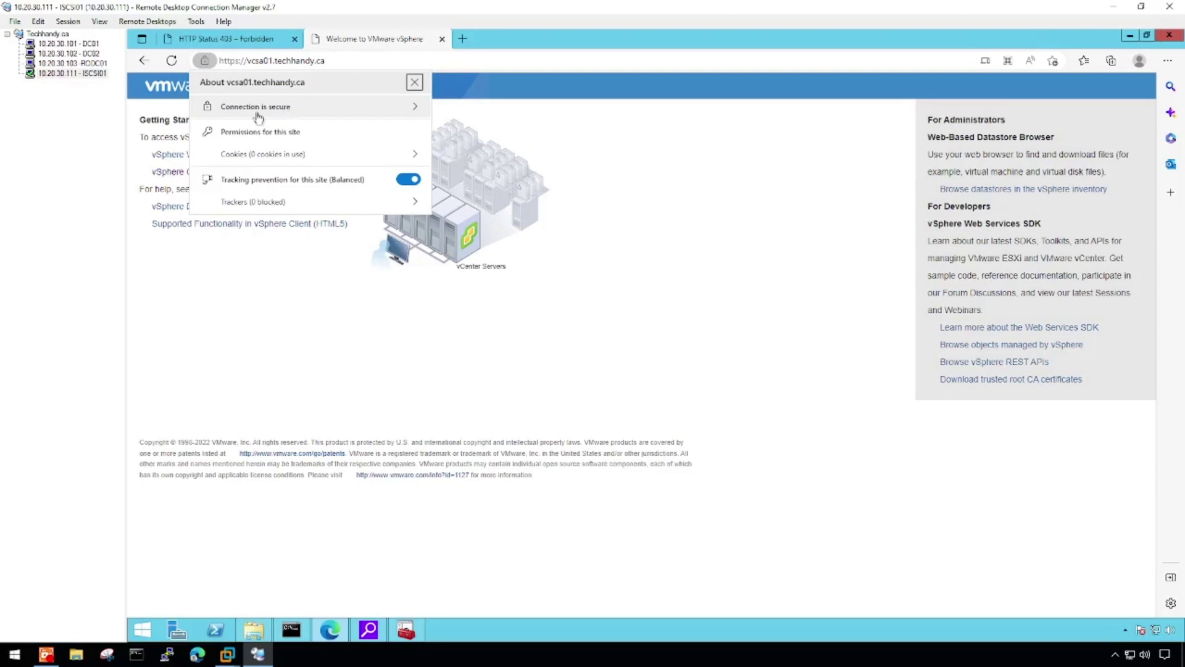
{"action": "left_click", "coordinate": [284, 107]}
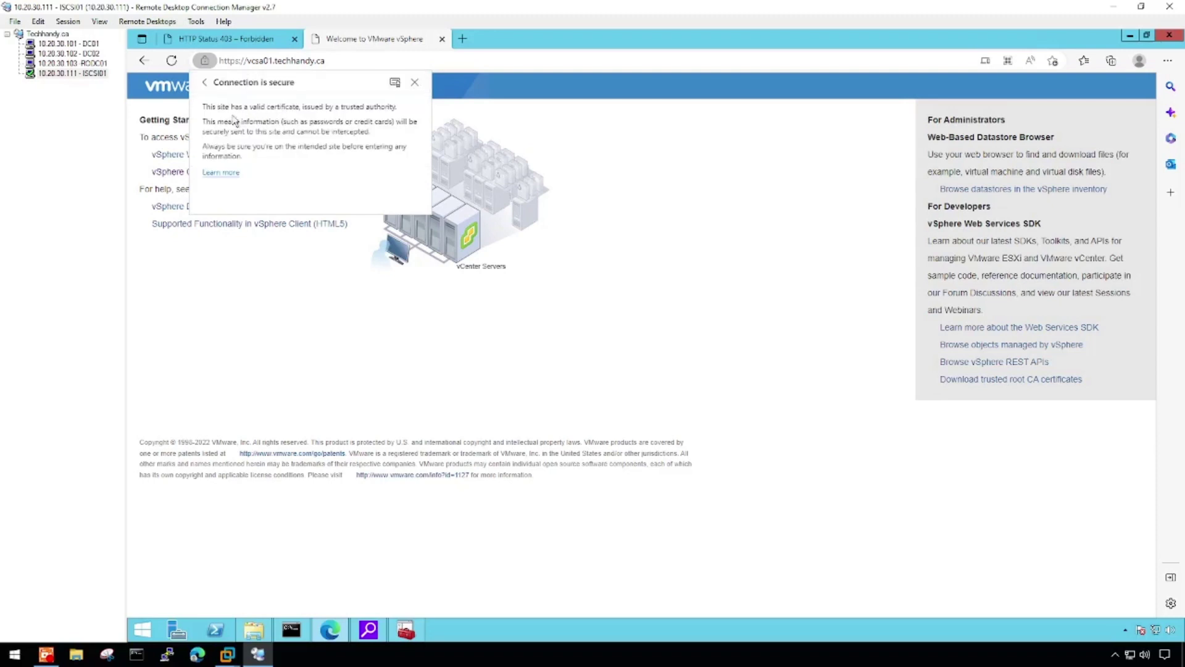
{"action": "left_click", "coordinate": [204, 82]}
{"action": "left_click", "coordinate": [268, 334]}
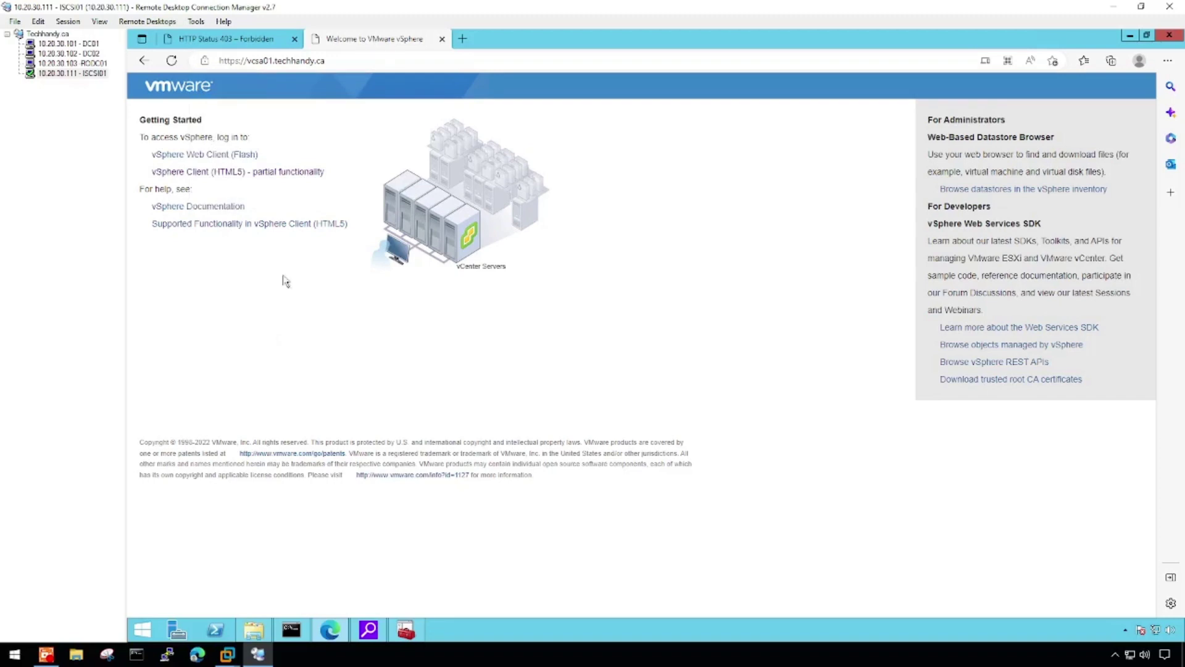
- Log in to the vSphere Client (HTML5) using Windows session authentication
{"action": "left_click", "coordinate": [287, 172]}
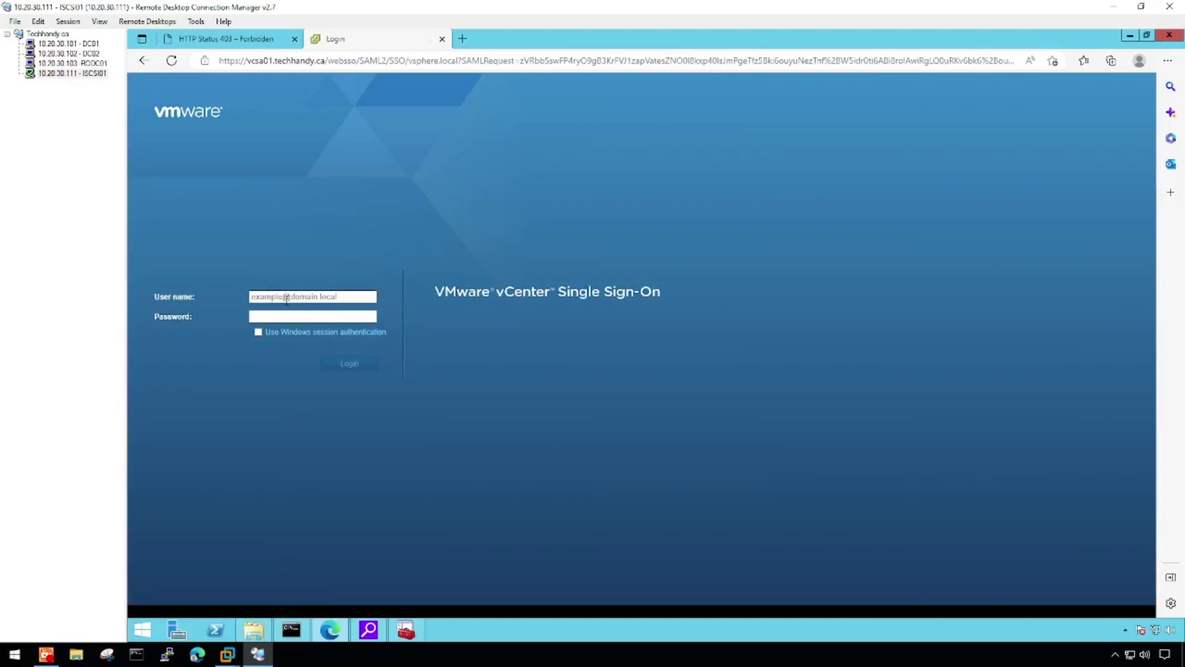
{"action": "left_click", "coordinate": [258, 332]}
{"action": "left_click", "coordinate": [351, 364]}
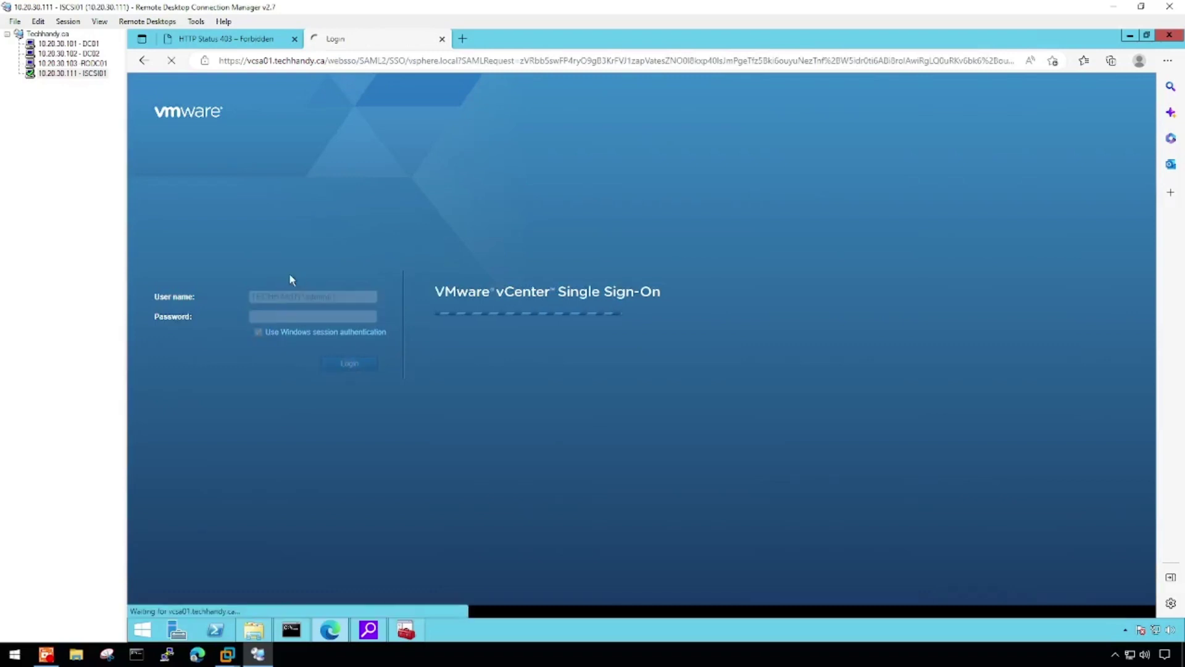